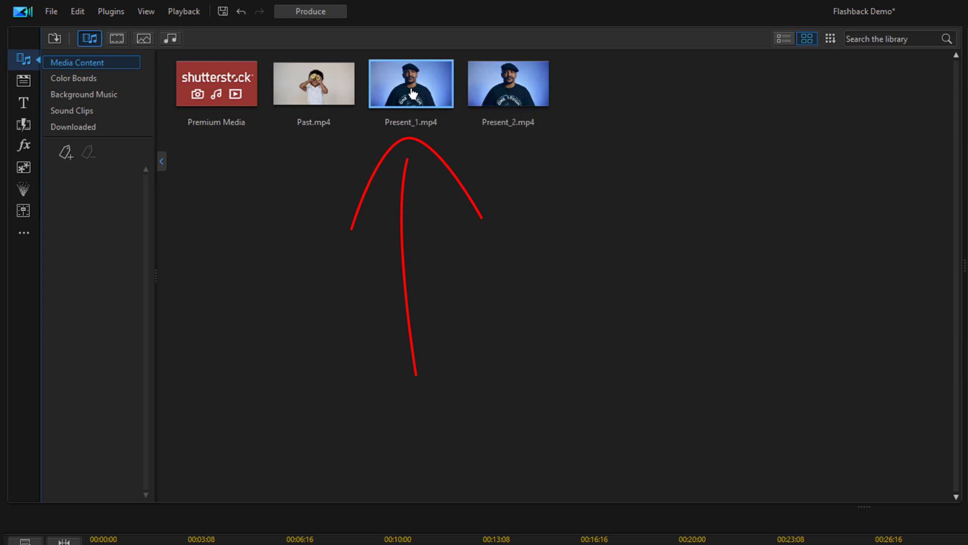
# Place Present_1.mp4 on track 1, split it at 00:10:00, and duplicate the second half onto track 2
pyautogui.moveTo(412, 93); pyautogui.dragTo(74, 544)
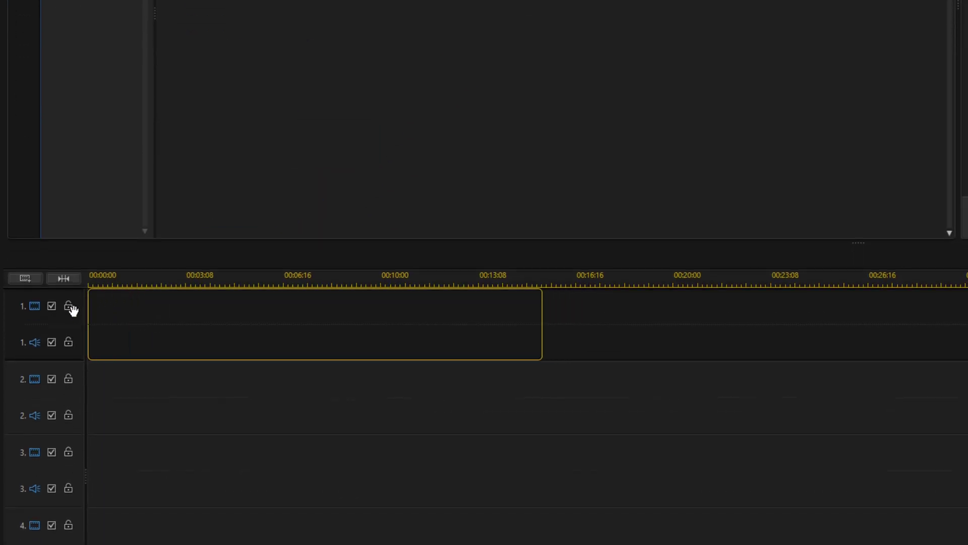
pyautogui.moveTo(72, 309); pyautogui.dragTo(74, 311)
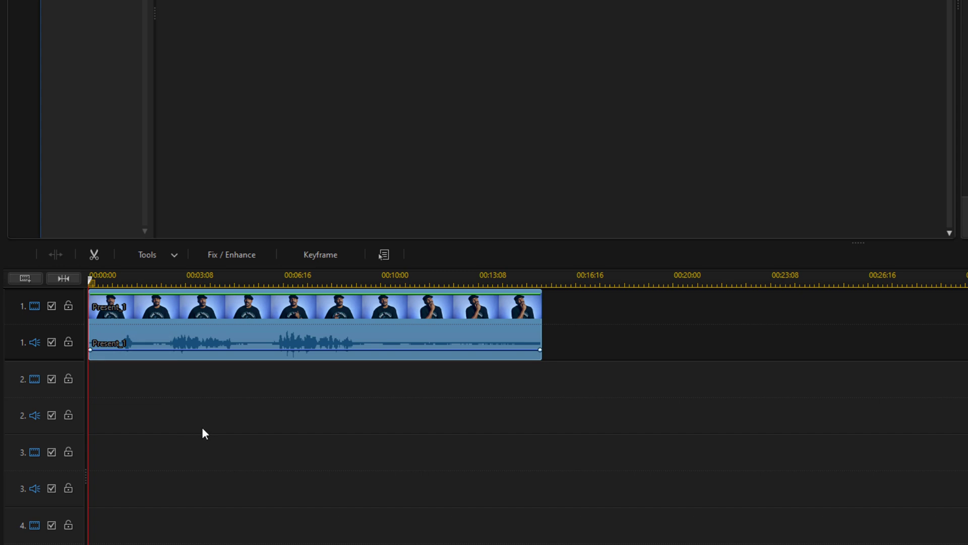
pyautogui.click(378, 281)
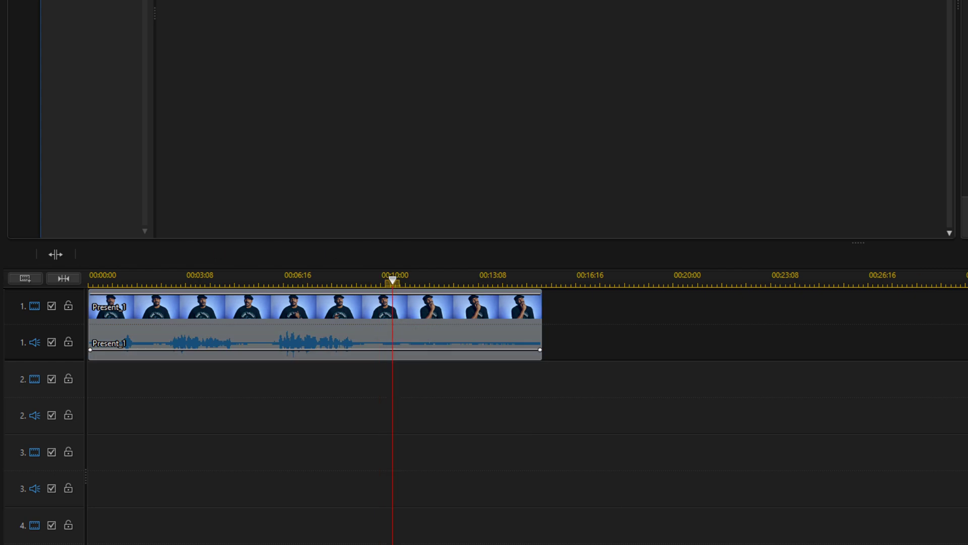
pyautogui.hotkey('ctrl', 't')
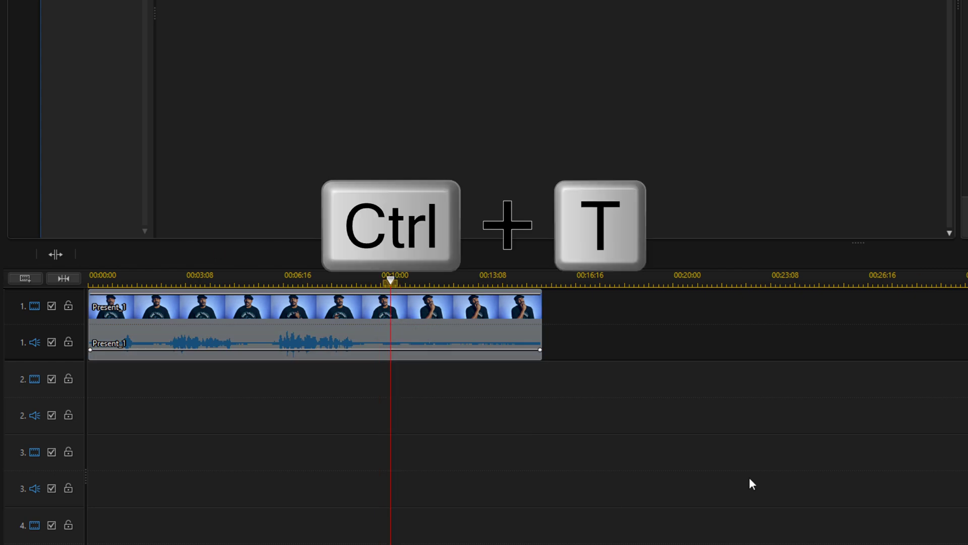
pyautogui.hotkey('ctrl', 't')
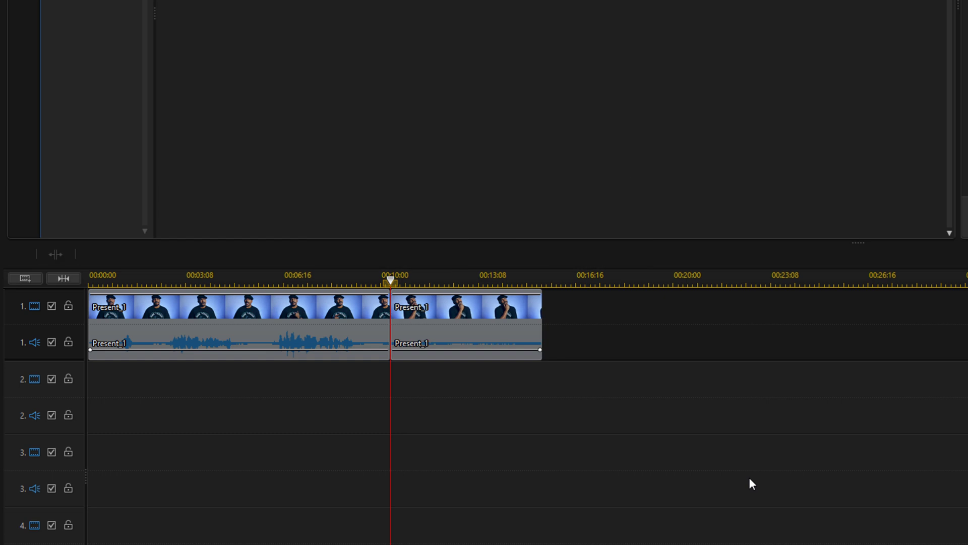
pyautogui.click(449, 307)
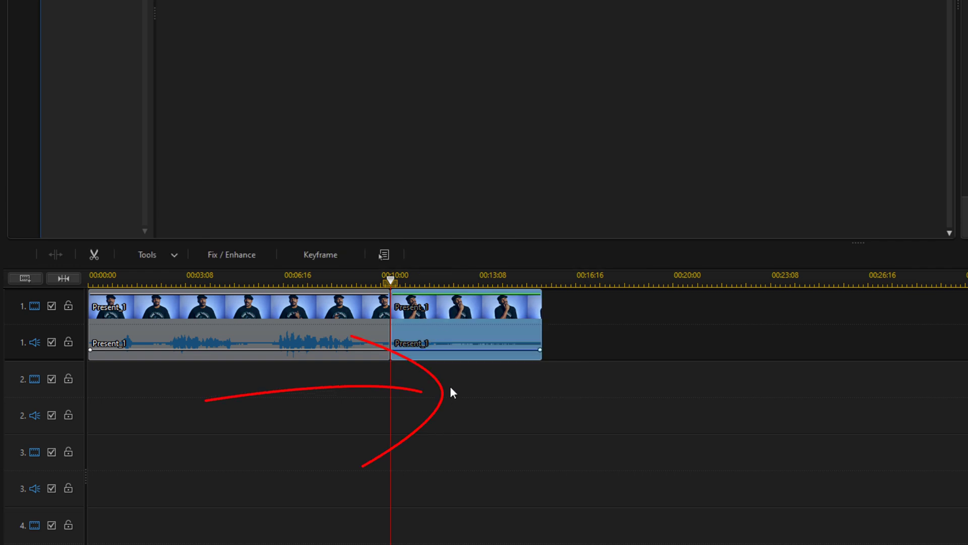
pyautogui.hotkey('ctrl', 'v')
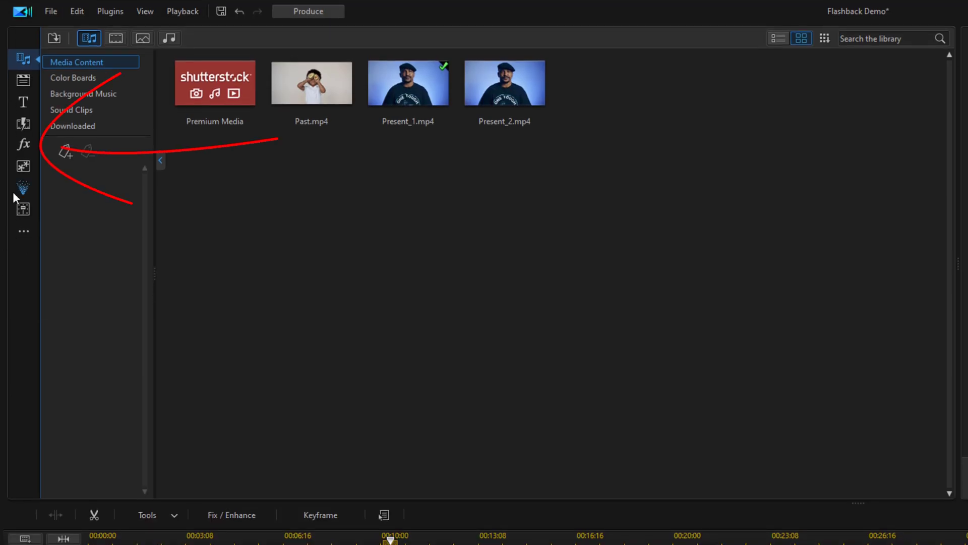
# Search the video effects for 'ripple' and apply Ripple to the track 2 clip
pyautogui.click(26, 145)
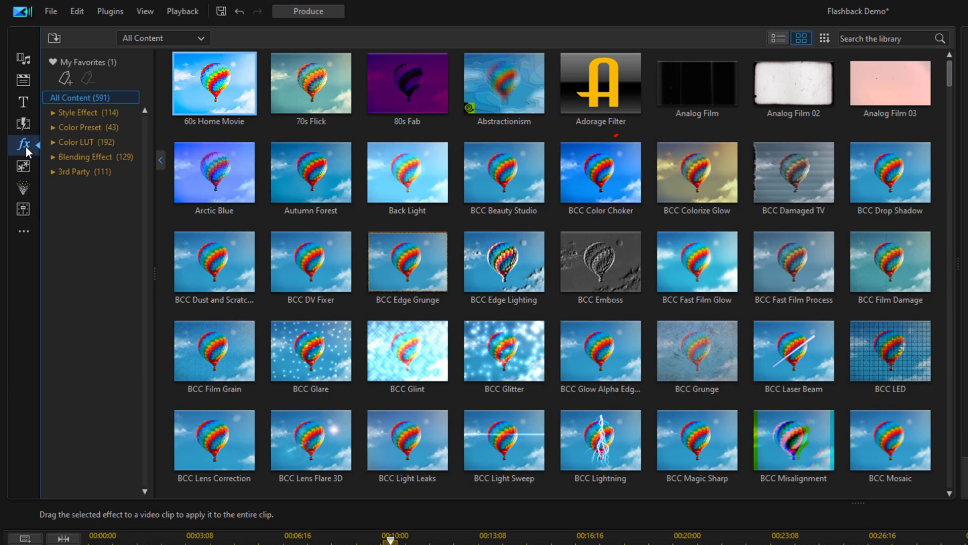
pyautogui.click(890, 39)
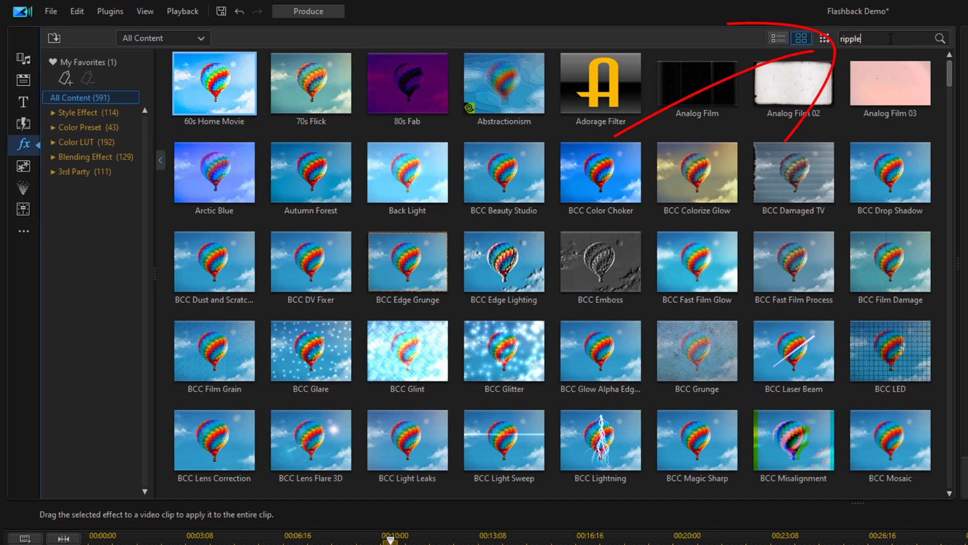
pyautogui.press('Return')
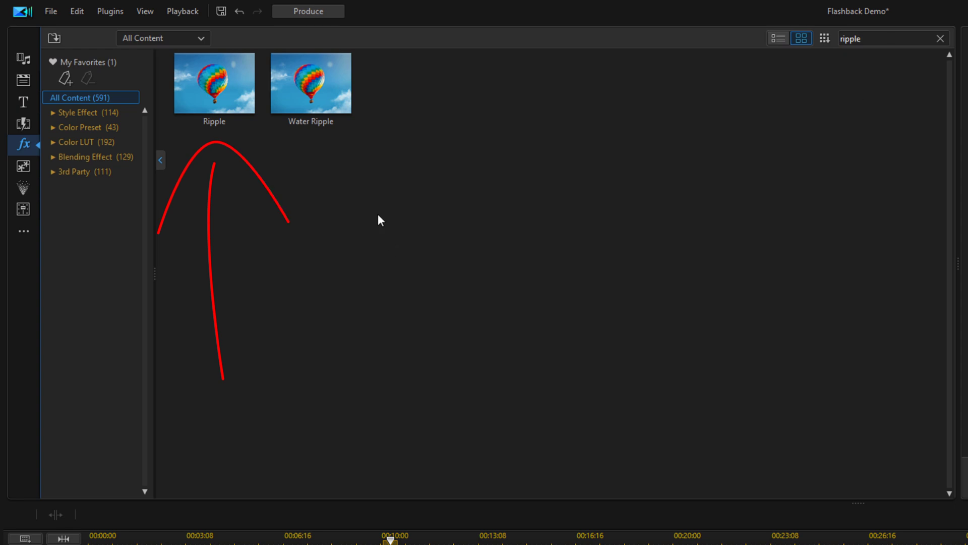
pyautogui.moveTo(244, 102); pyautogui.dragTo(408, 544)
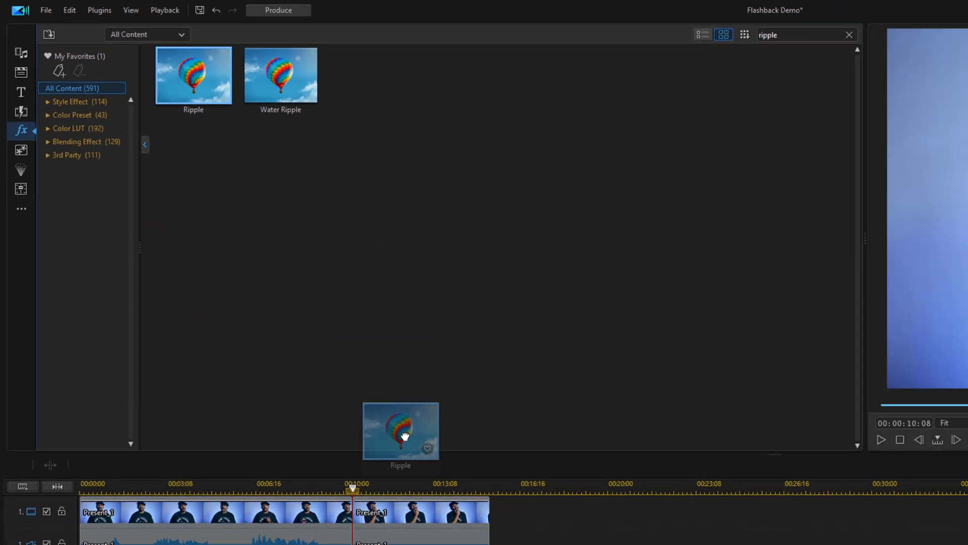
pyautogui.moveTo(240, 378); pyautogui.dragTo(239, 382)
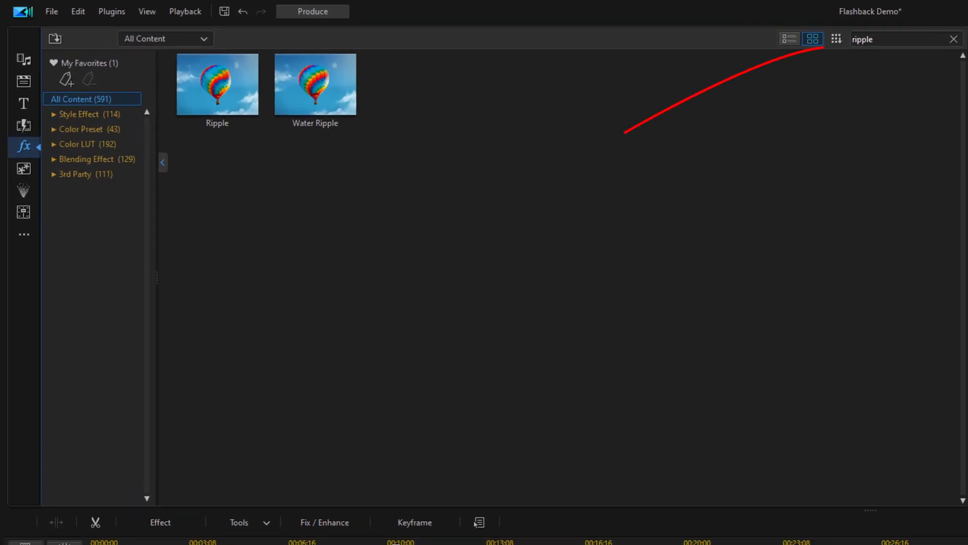
# Search the effects for 'wa' and apply the Wave distortion to the track 2 clip
pyautogui.doubleClick(883, 43)
pyautogui.write('wave')
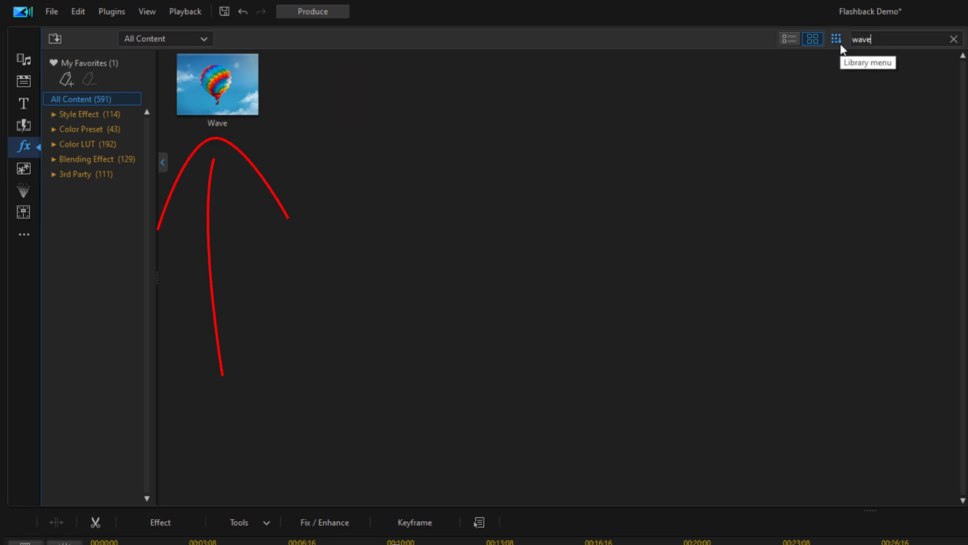
pyautogui.moveTo(237, 100); pyautogui.dragTo(370, 505)
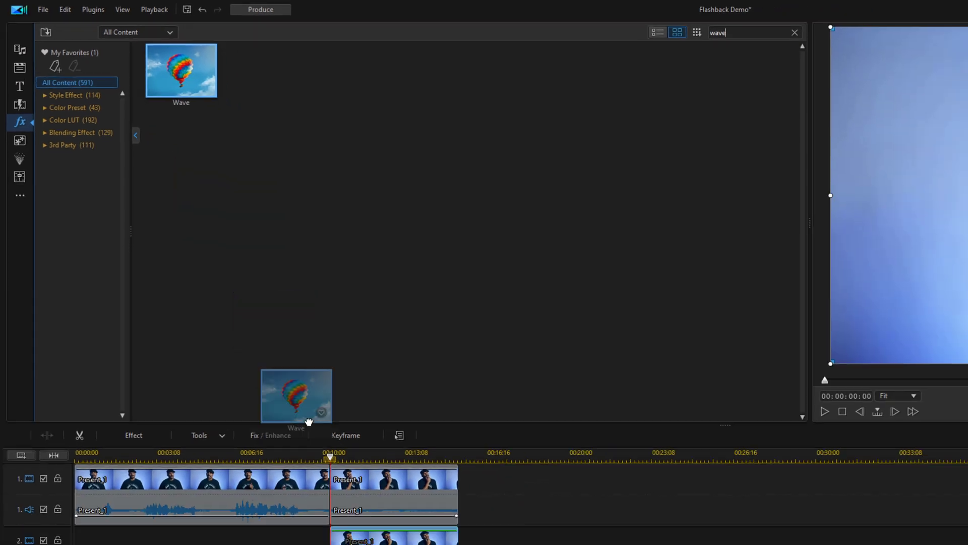
pyautogui.moveTo(309, 421); pyautogui.dragTo(348, 539)
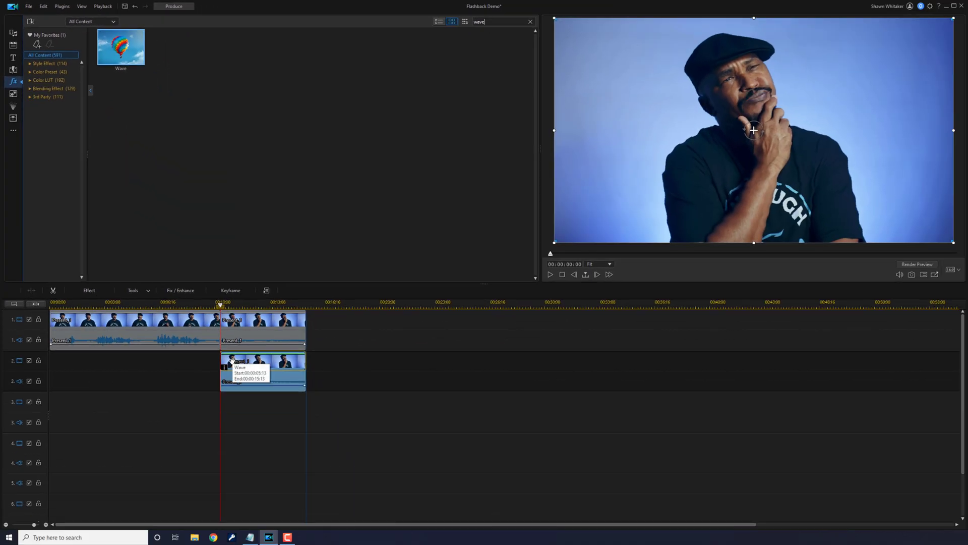
pyautogui.moveTo(232, 359); pyautogui.dragTo(236, 362)
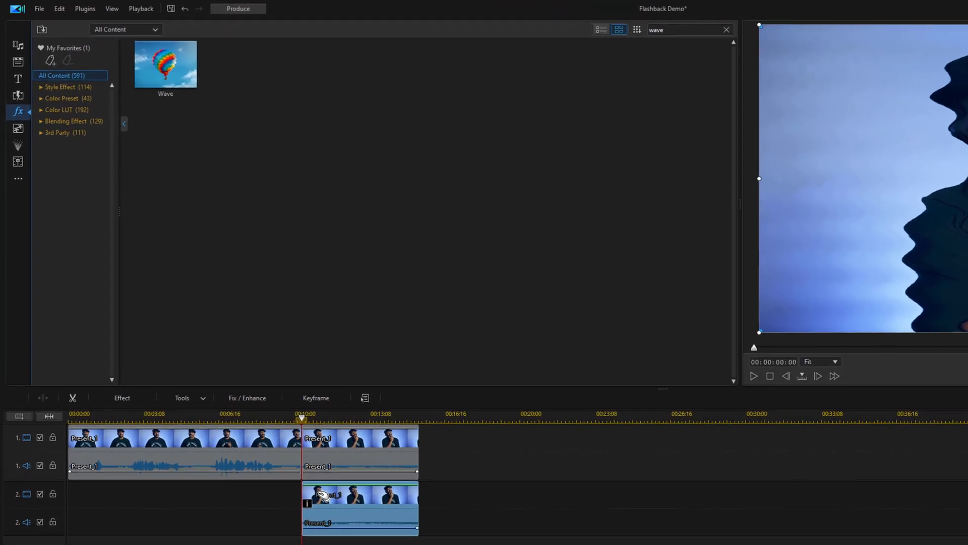
# Add a Fade transition to the start of the track 2 clip, lengthened to 00:00:02:06
pyautogui.click(19, 98)
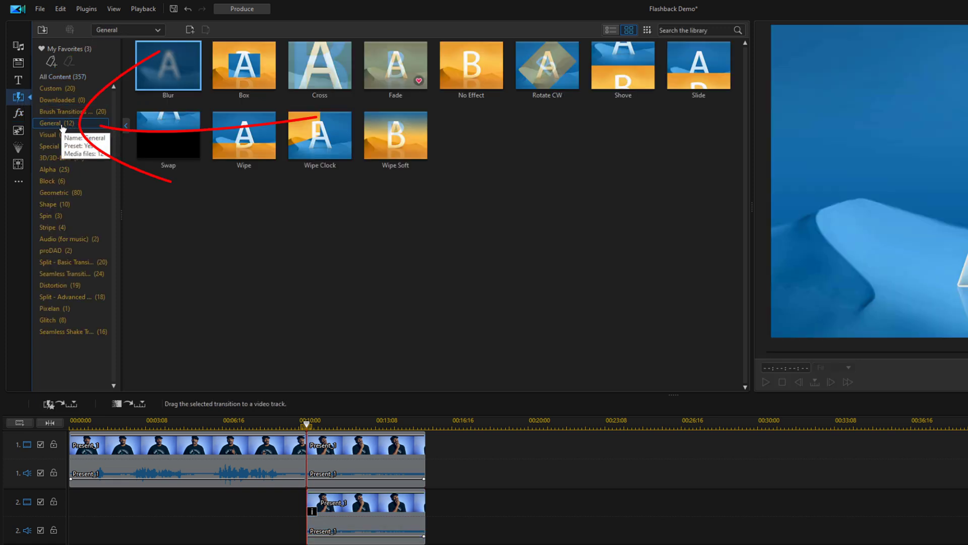
pyautogui.click(394, 64)
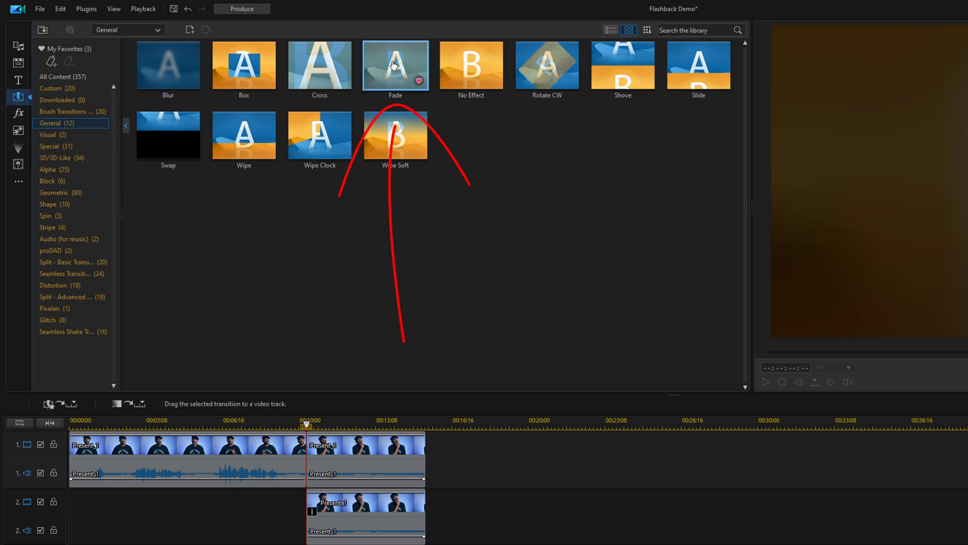
pyautogui.moveTo(394, 64); pyautogui.dragTo(317, 500)
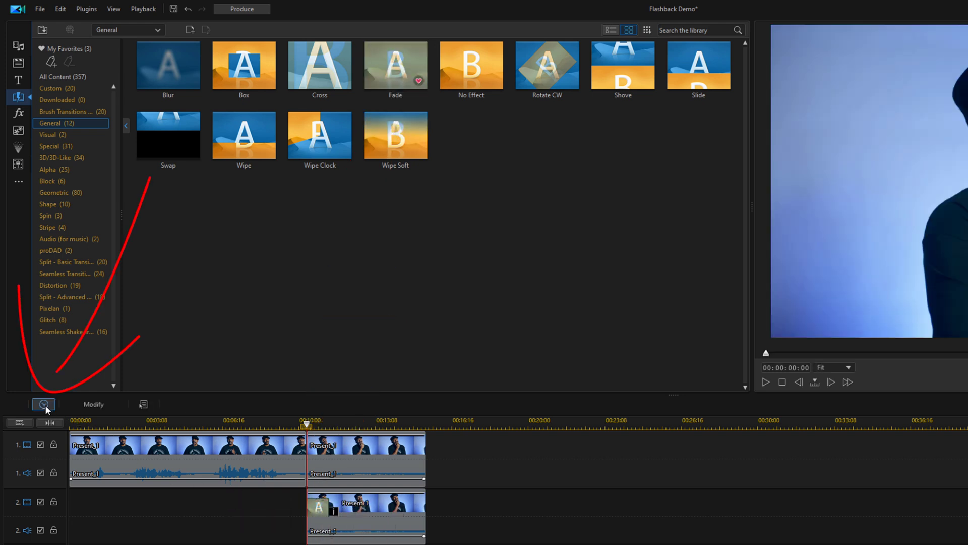
pyautogui.click(44, 404)
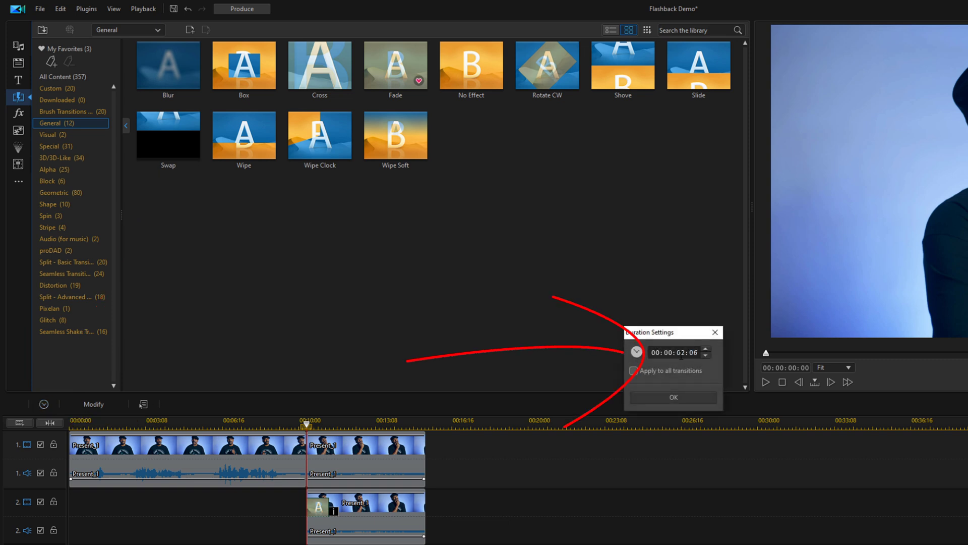
pyautogui.press('Return')
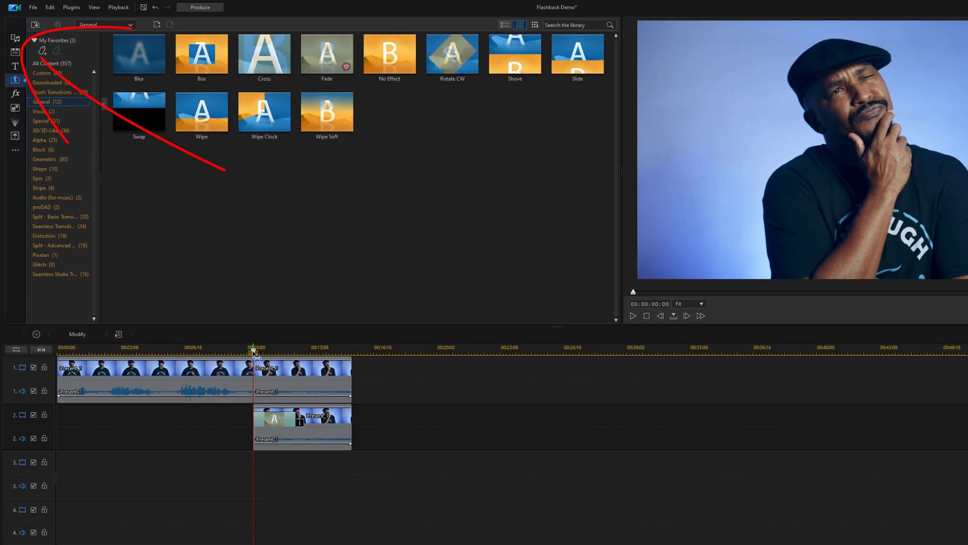
# Drop Past.mp4 on track 3 and set its Scale Width to 1.092 so it fills the frame
pyautogui.click(18, 41)
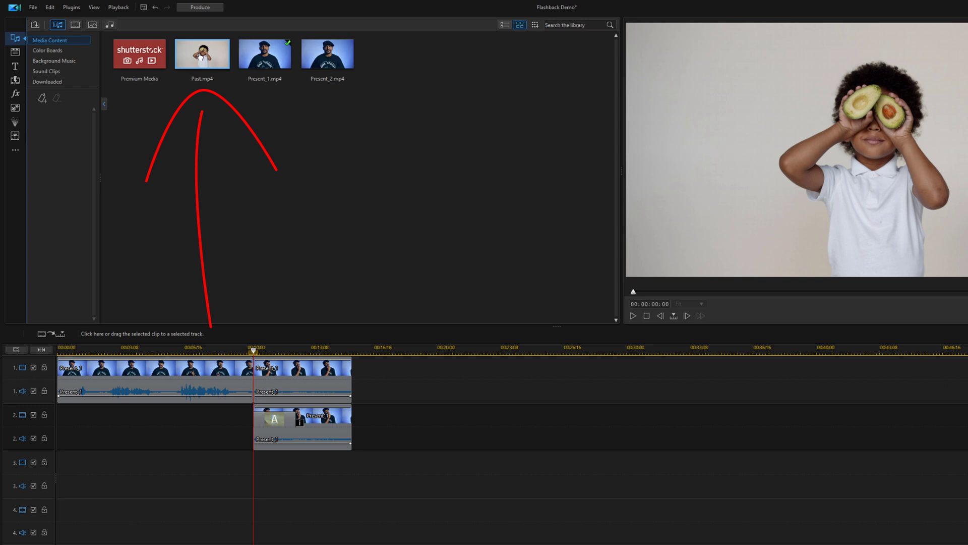
pyautogui.moveTo(201, 56)
pyautogui.mouseDown()
pyautogui.moveTo(234, 333)
pyautogui.moveTo(277, 460)
pyautogui.moveTo(304, 462)
pyautogui.mouseUp()
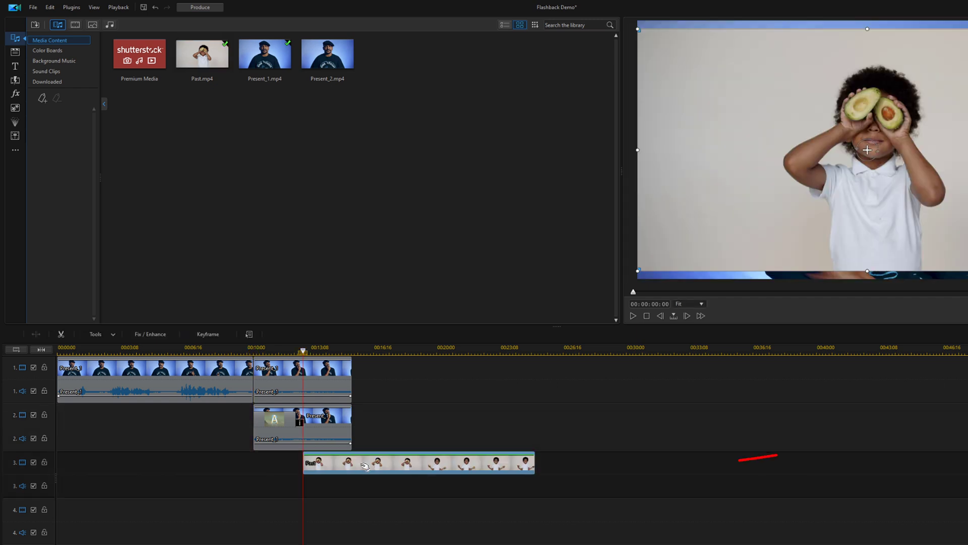
pyautogui.doubleClick(364, 465)
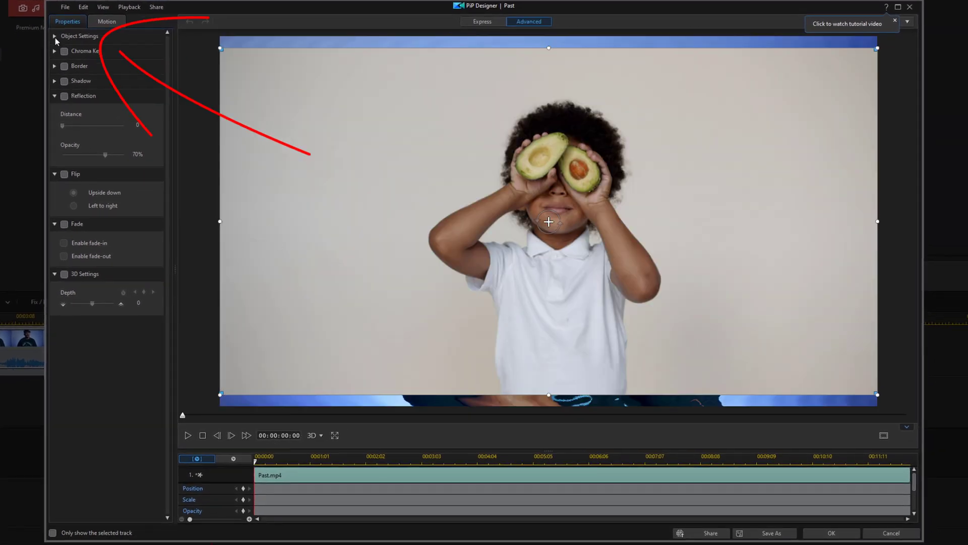
pyautogui.click(56, 37)
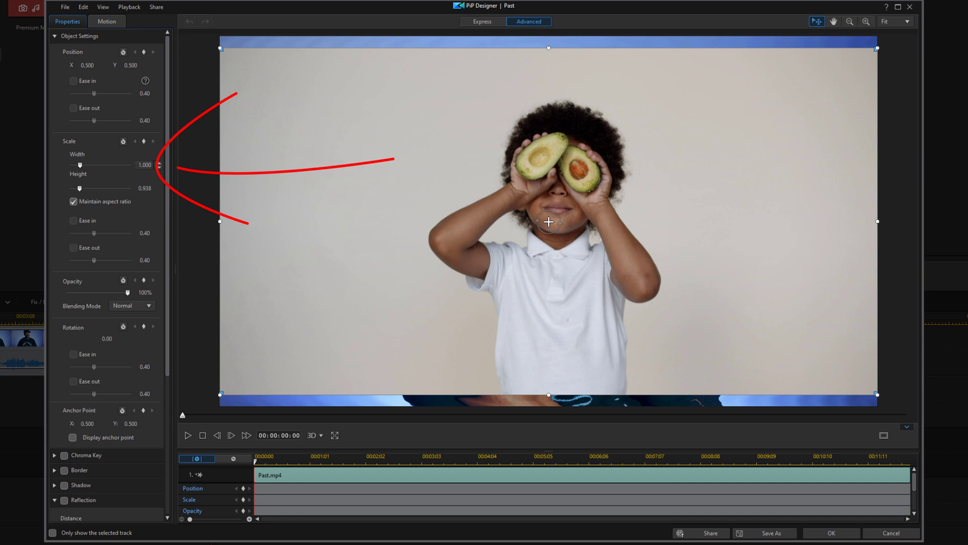
pyautogui.click(145, 164)
pyautogui.write('1.092')
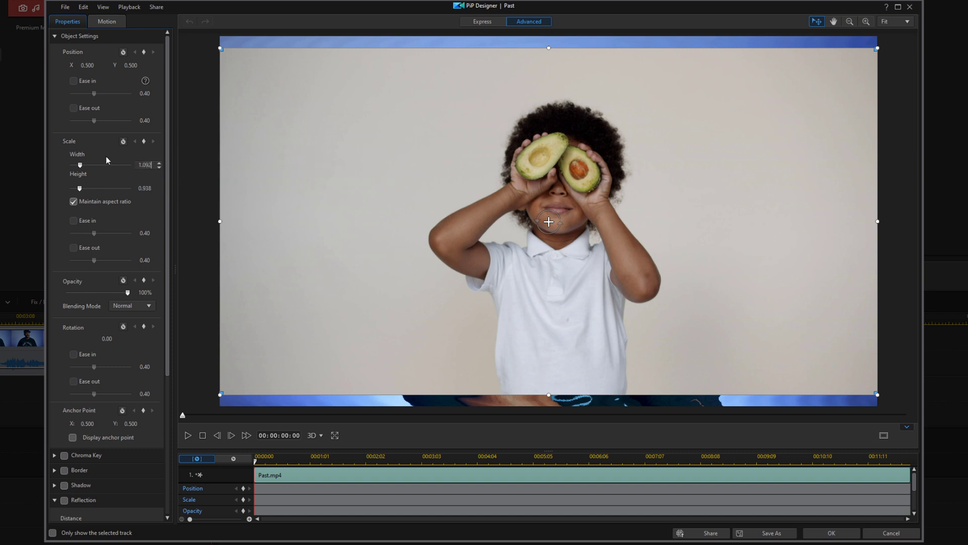
pyautogui.press('Return')
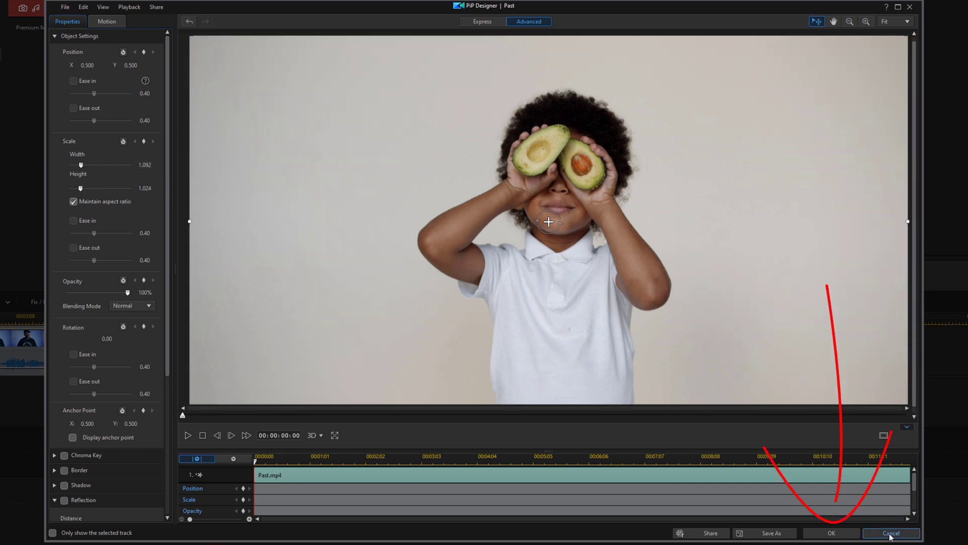
pyautogui.click(837, 533)
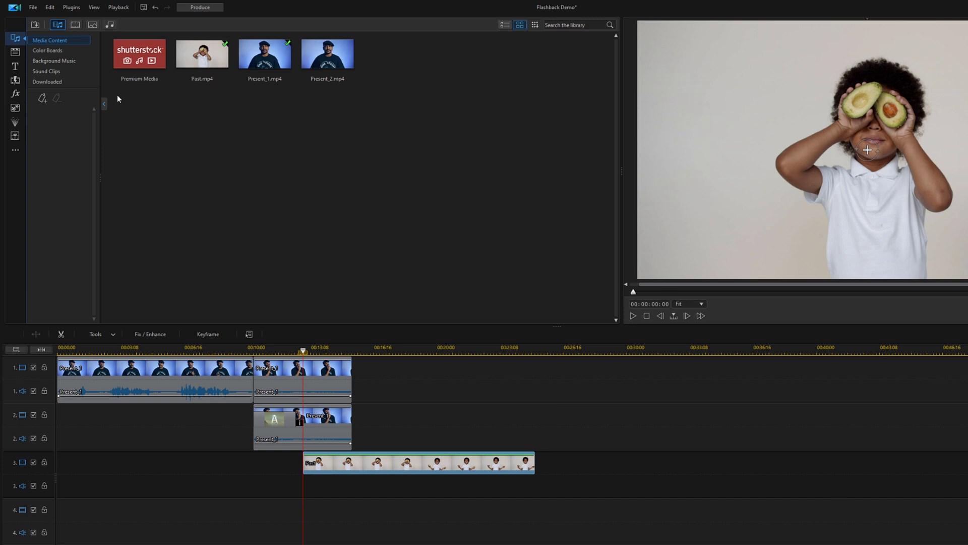
# Add a 00:00:02:06 Fade transition to the start of the Past clip on track 3
pyautogui.click(15, 80)
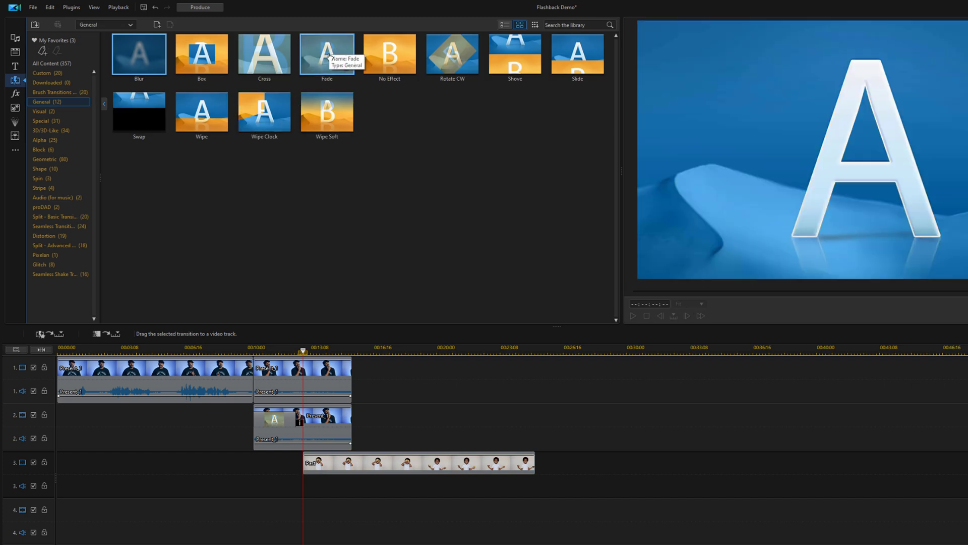
pyautogui.moveTo(328, 56); pyautogui.dragTo(313, 466)
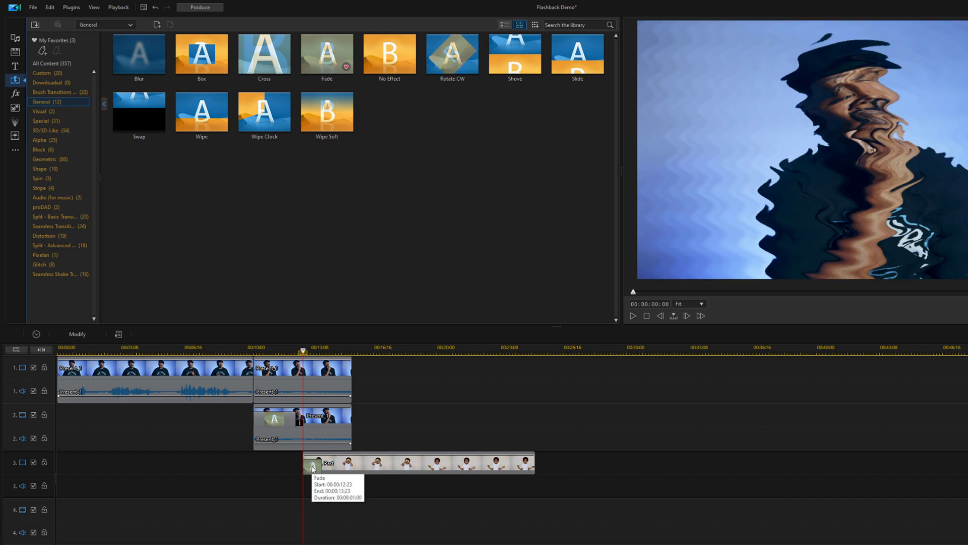
pyautogui.click(39, 336)
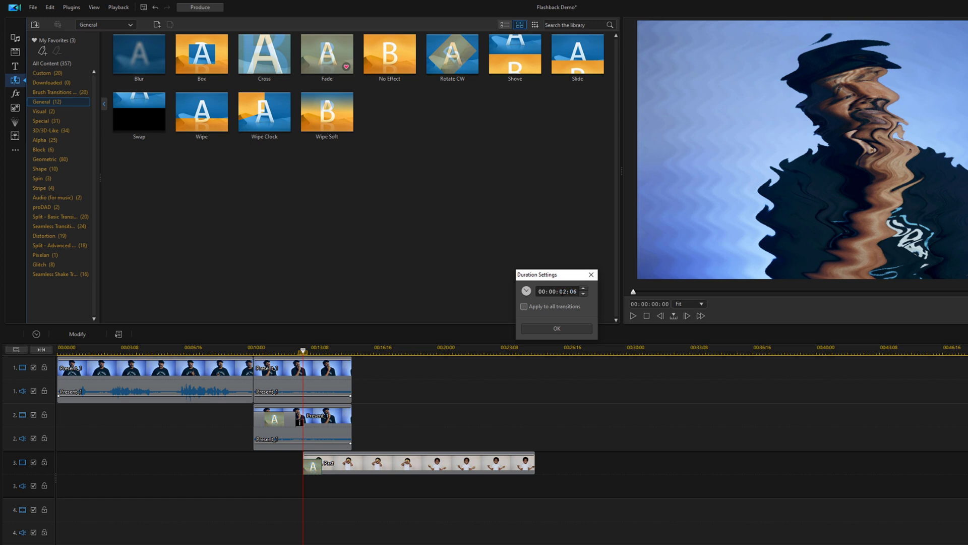
pyautogui.click(556, 328)
pyautogui.click(523, 466)
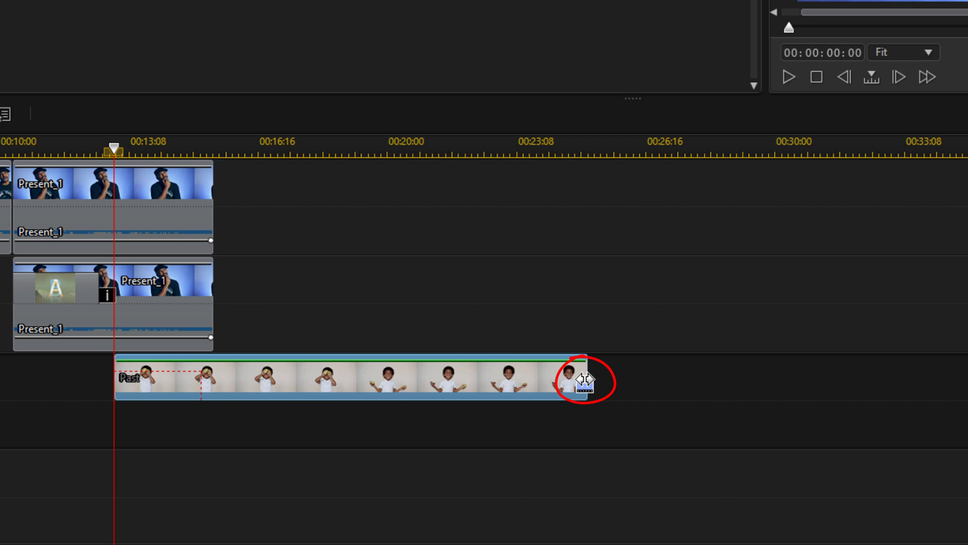
# Trim the Past clip's right edge so its duration is exactly 00:00:10:00
pyautogui.moveTo(584, 381); pyautogui.dragTo(536, 390)
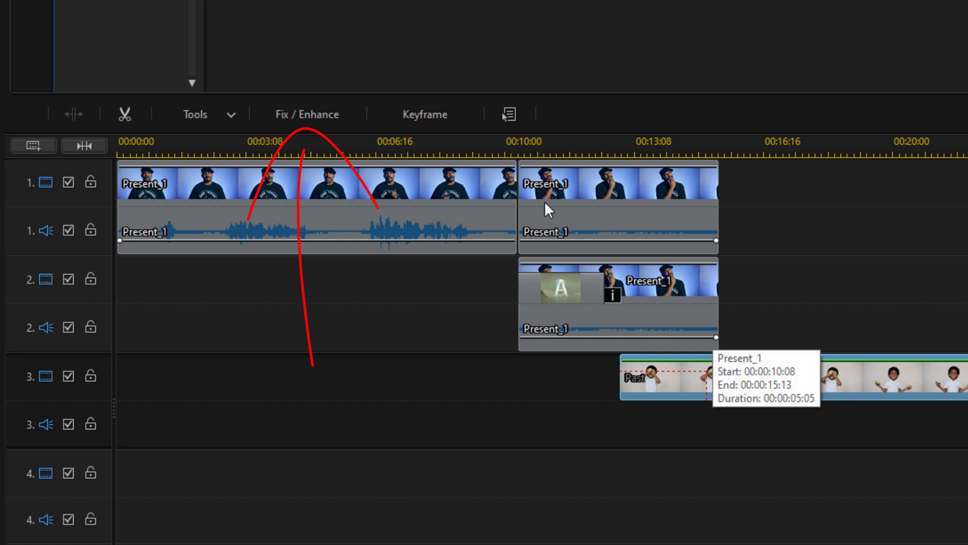
pyautogui.click(318, 122)
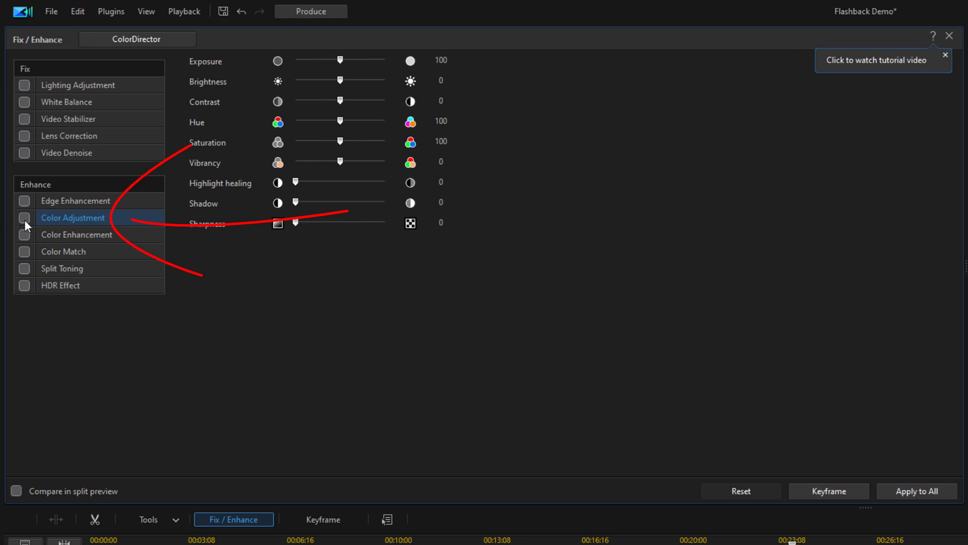
# Enable Color Adjustment on the Past clip and drop Saturation to 0 for black-and-white
pyautogui.click(24, 219)
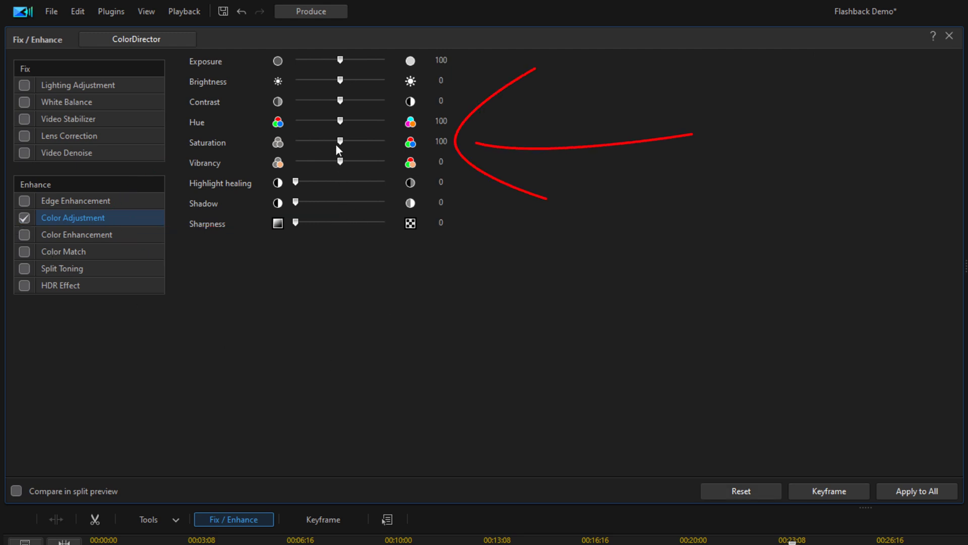
pyautogui.moveTo(338, 140); pyautogui.dragTo(282, 145)
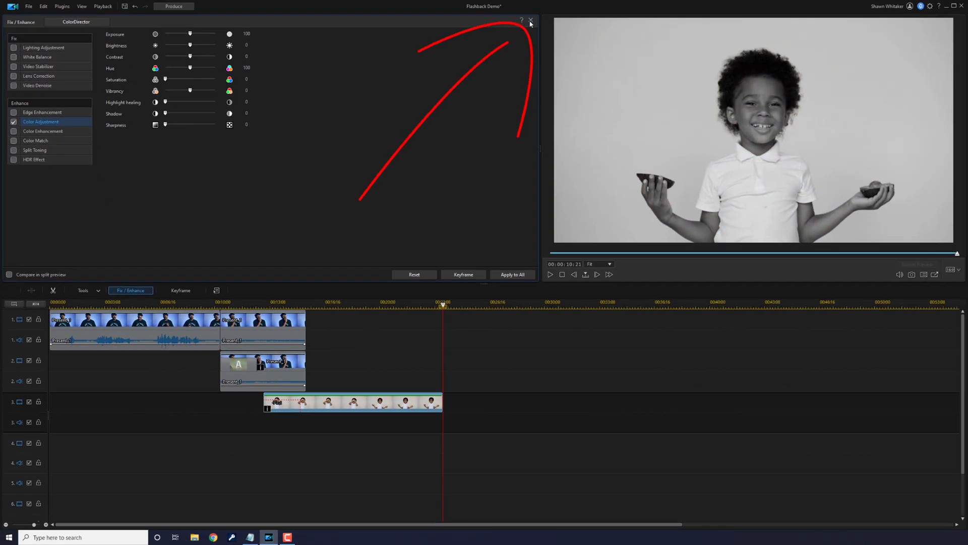
pyautogui.click(530, 21)
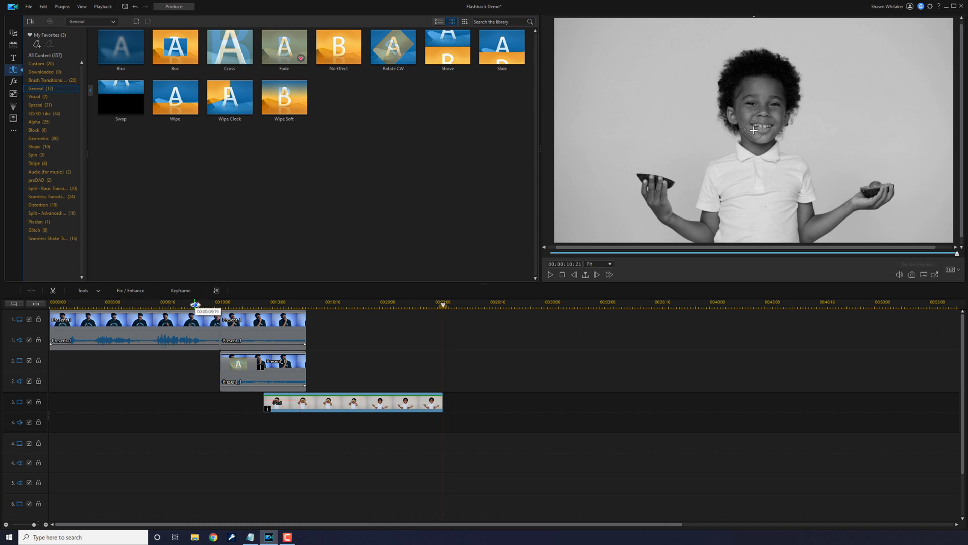
pyautogui.click(192, 304)
pyautogui.click(753, 130)
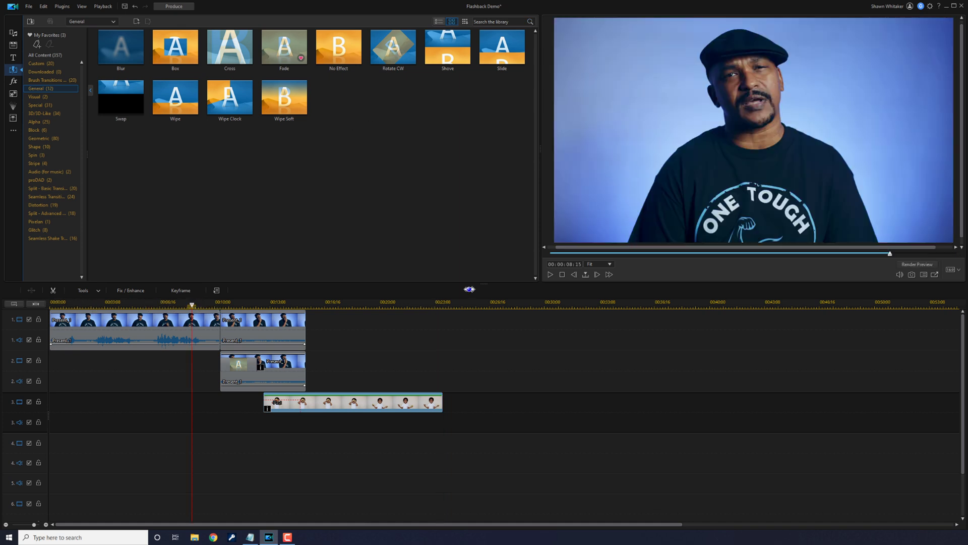
pyautogui.click(550, 276)
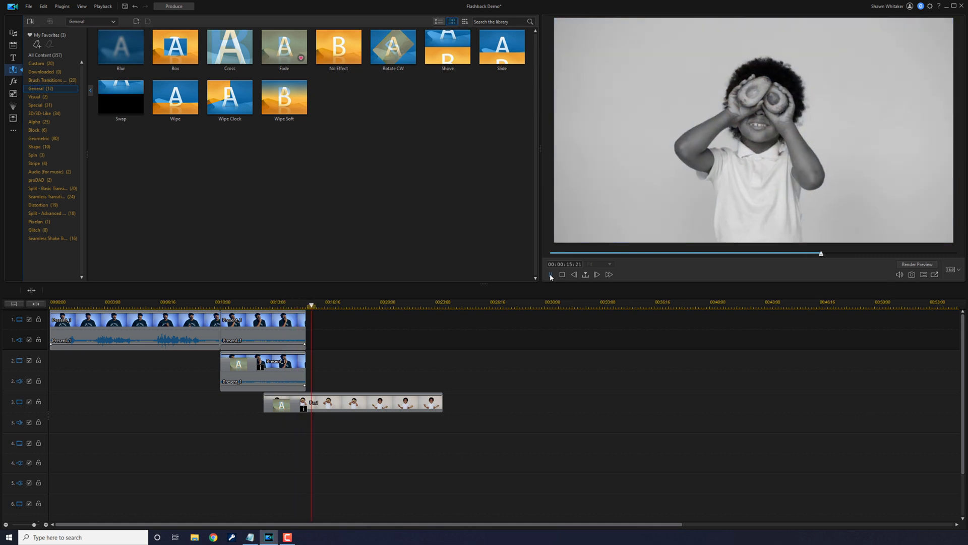
pyautogui.click(551, 275)
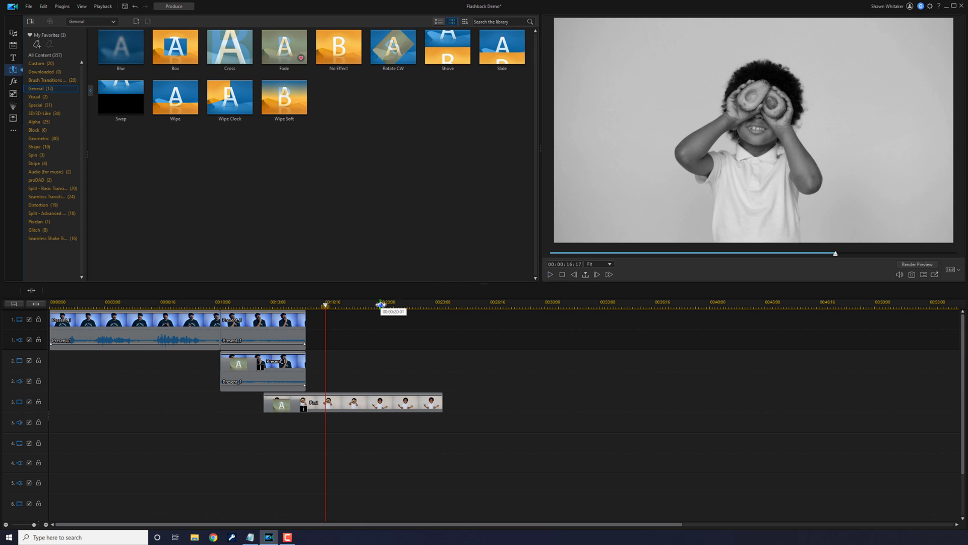
pyautogui.click(377, 305)
# Split the Past clip at 00:18:15 and paste a copy of its second part onto track 4
pyautogui.moveTo(377, 304); pyautogui.dragTo(359, 311)
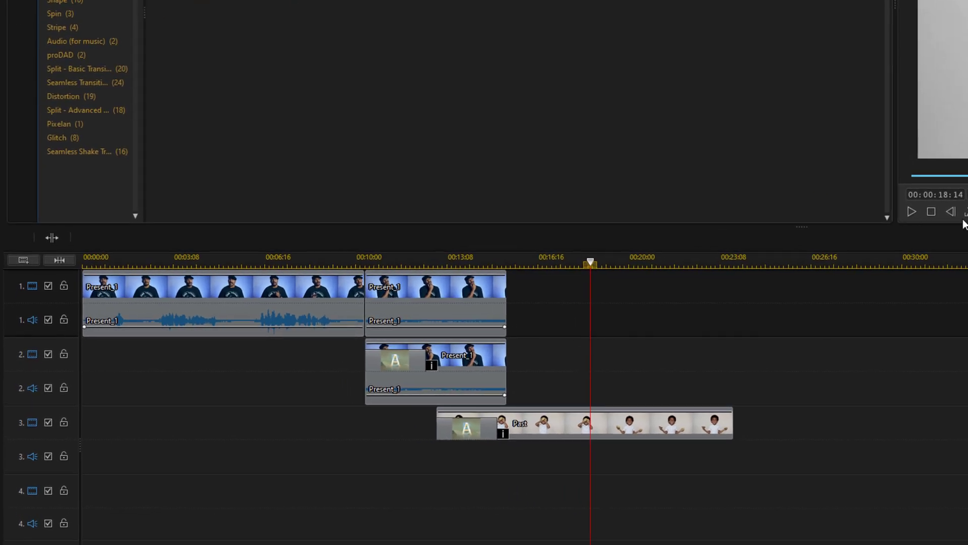
pyautogui.hotkey('ctrl', 't')
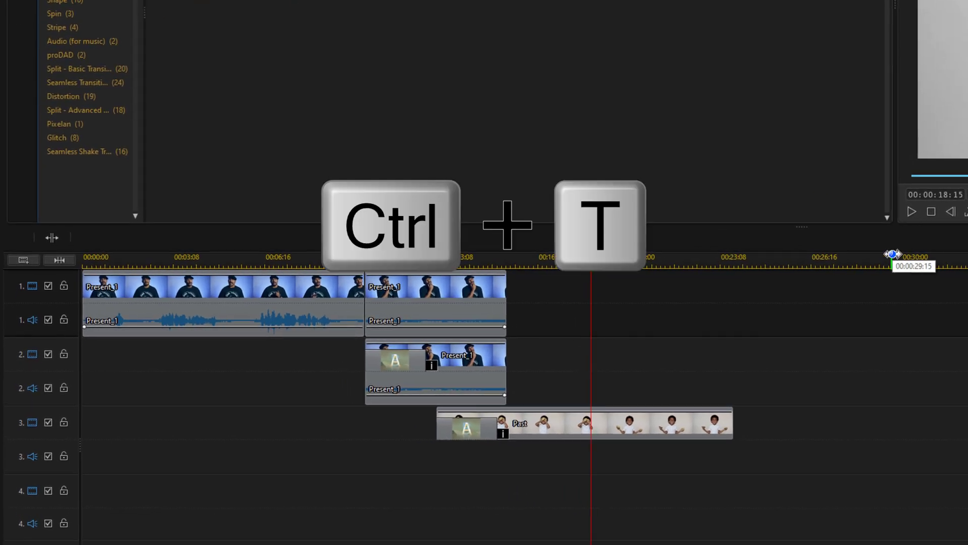
pyautogui.hotkey('ctrl', 't')
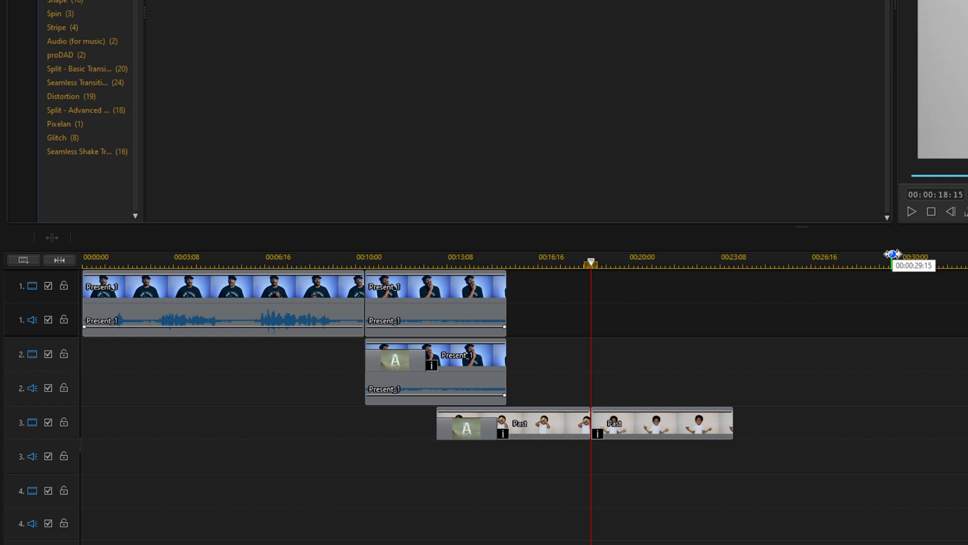
pyautogui.click(661, 426)
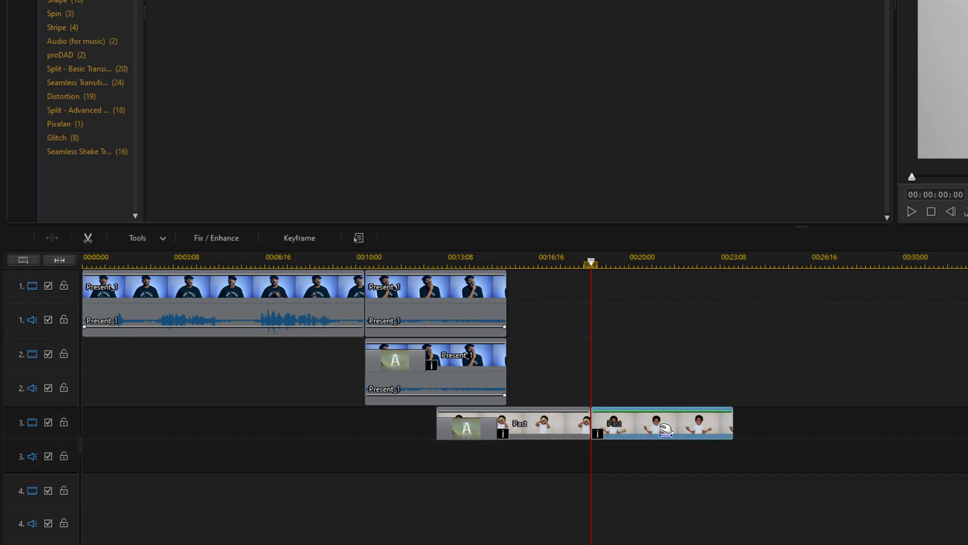
pyautogui.hotkey('ctrl', 'c')
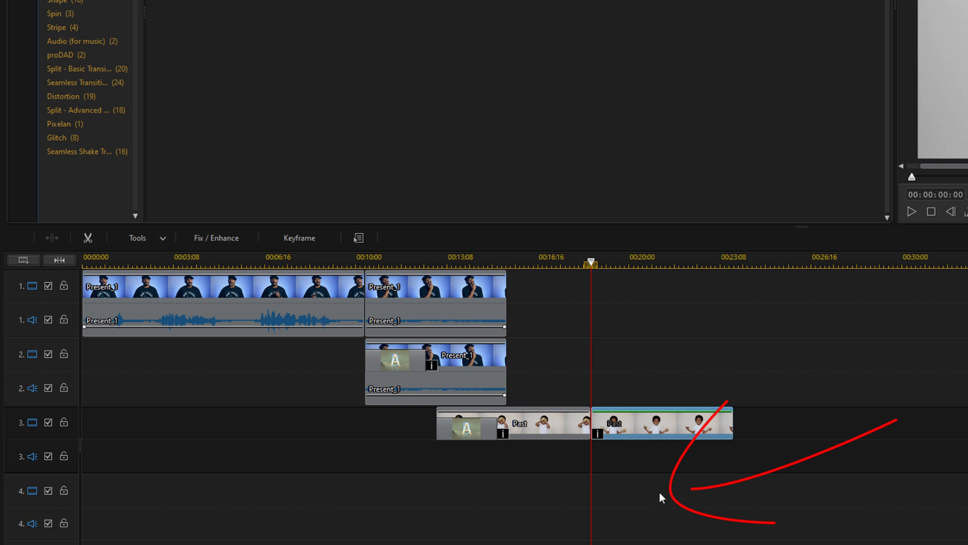
pyautogui.hotkey('ctrl', 'v')
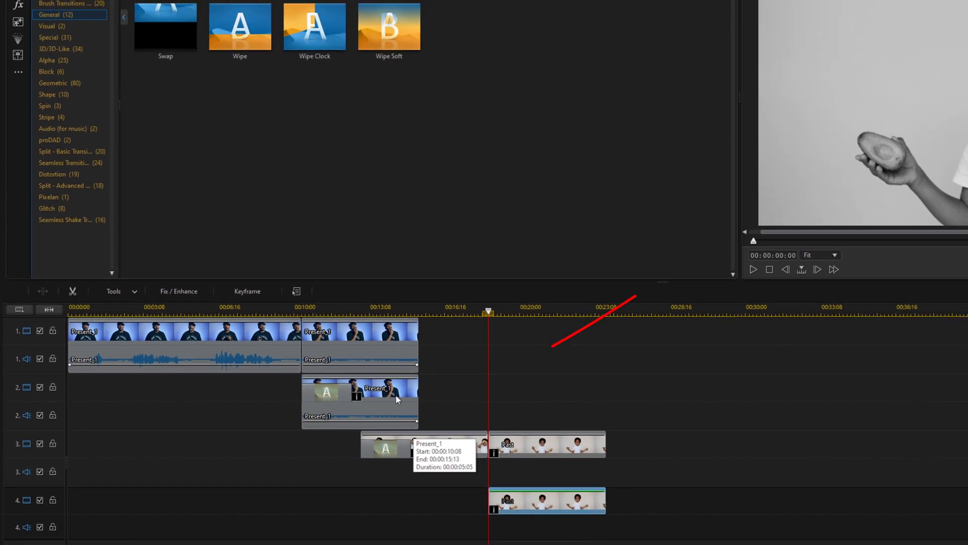
pyautogui.click(374, 391)
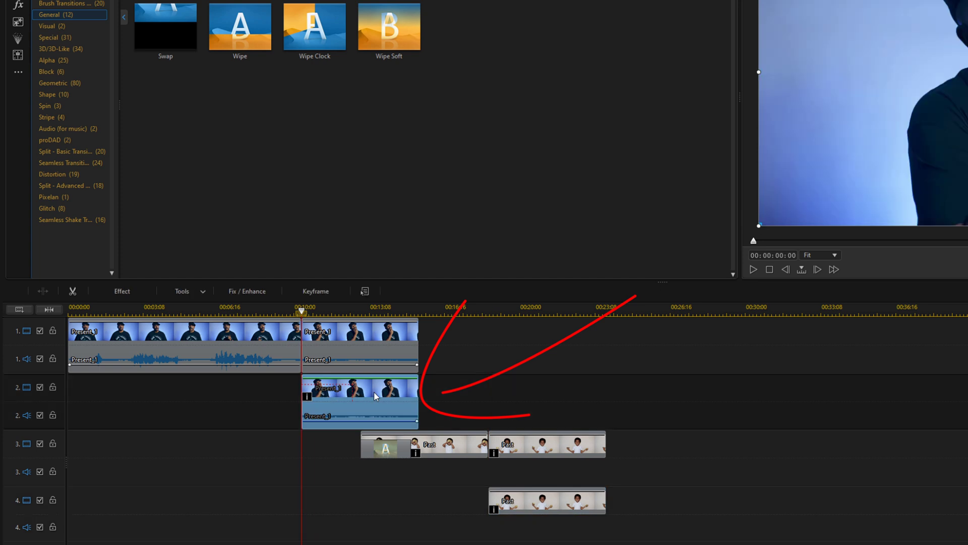
# Copy the track 2 clip's keyframe attributes and paste them onto the Past copy on track 4
pyautogui.rightClick(373, 391)
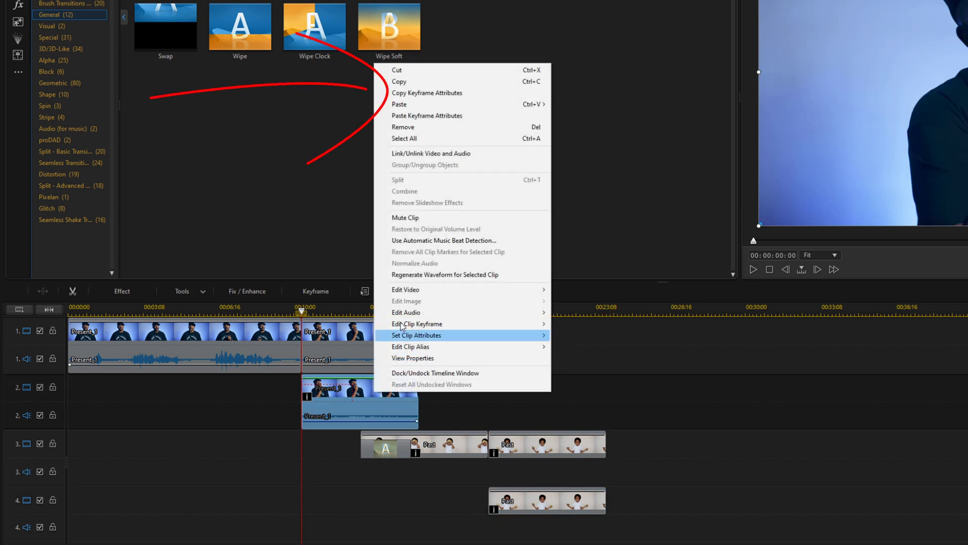
pyautogui.click(433, 98)
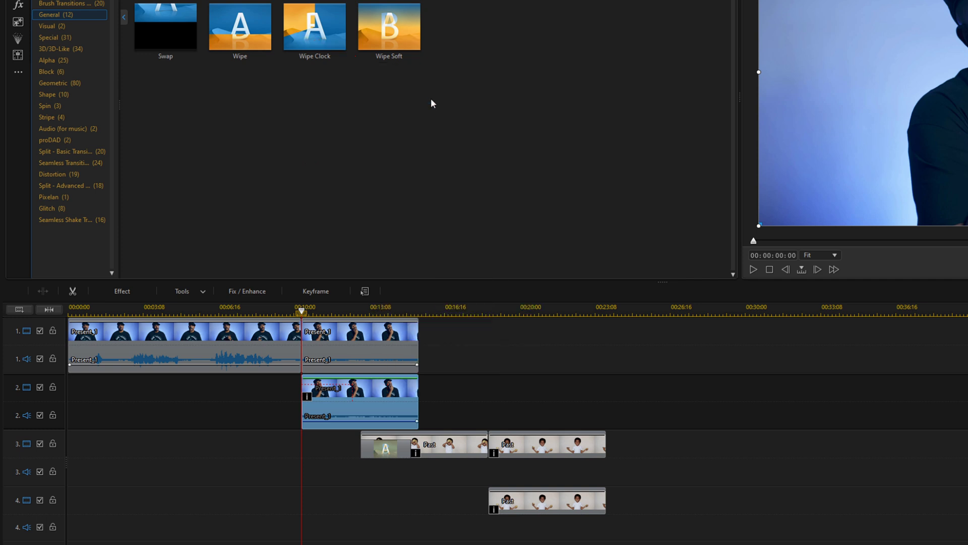
pyautogui.click(548, 507)
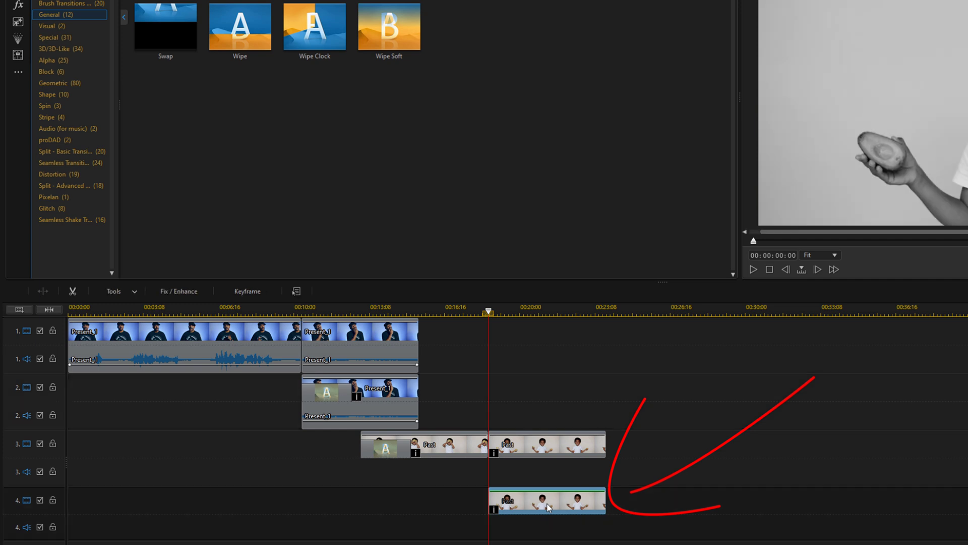
pyautogui.rightClick(548, 506)
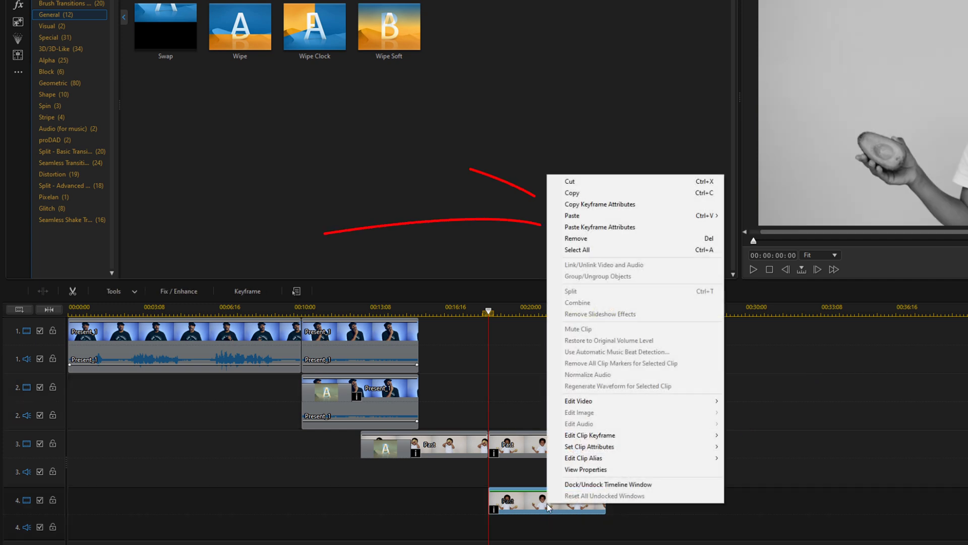
pyautogui.click(596, 229)
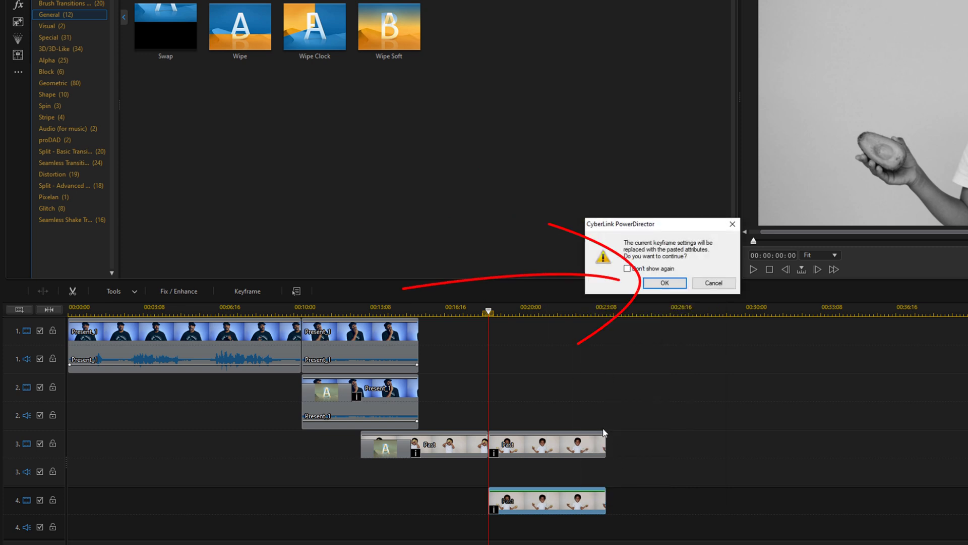
pyautogui.click(663, 284)
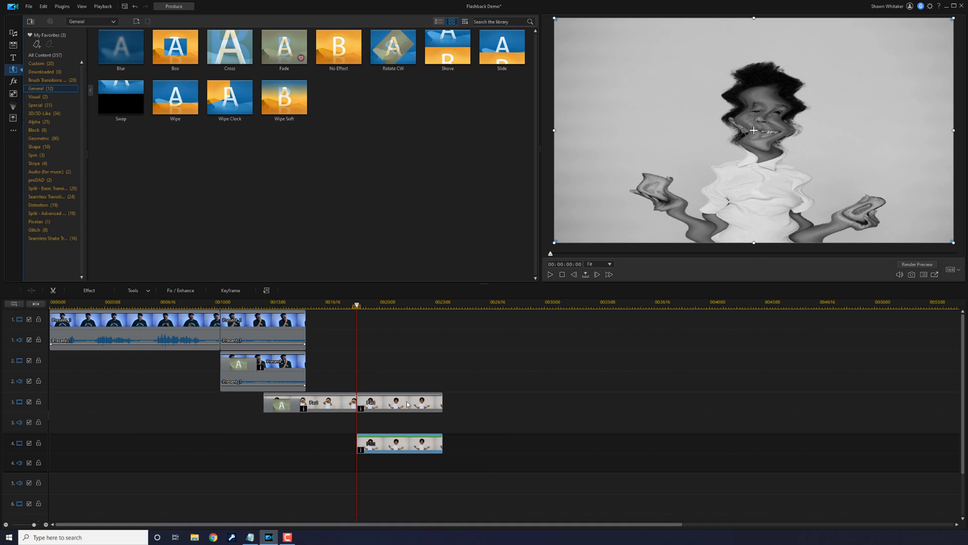
# Add a 00:00:02:06 Fade transition to the start of the Past copy on track 4
pyautogui.click(278, 59)
pyautogui.moveTo(277, 58); pyautogui.dragTo(364, 442)
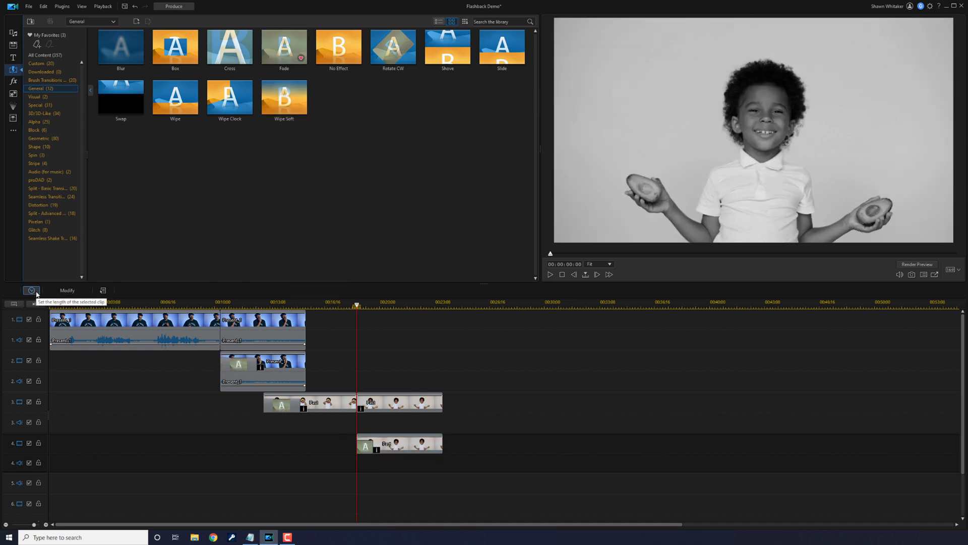
pyautogui.click(36, 291)
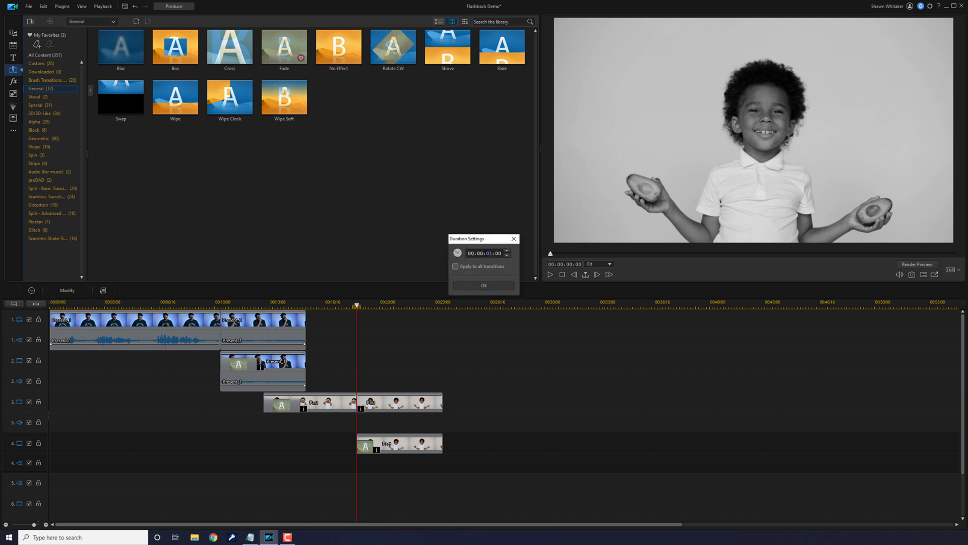
pyautogui.press('Return')
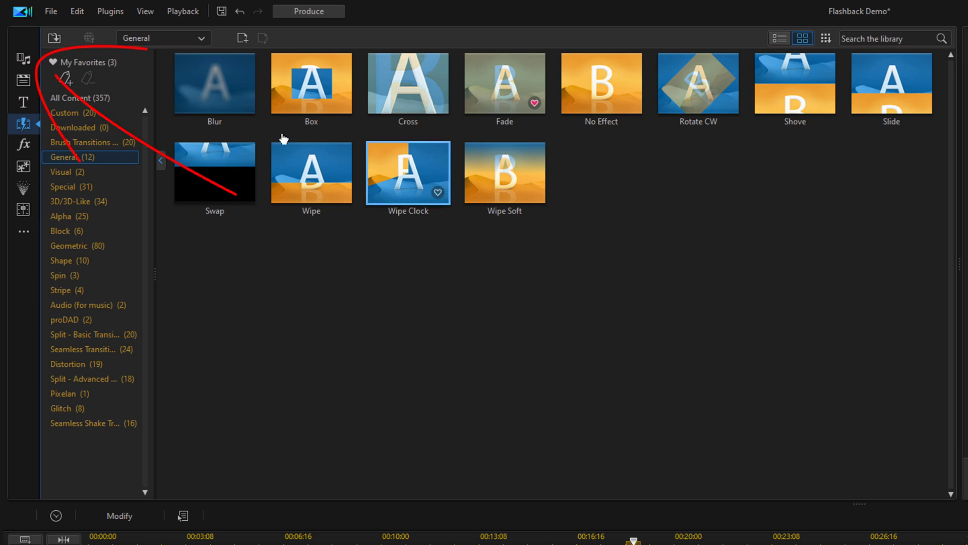
# Place Present_2.mp4 on track 5 starting at 00:00:20:21, running to 00:00:32:18
pyautogui.click(26, 58)
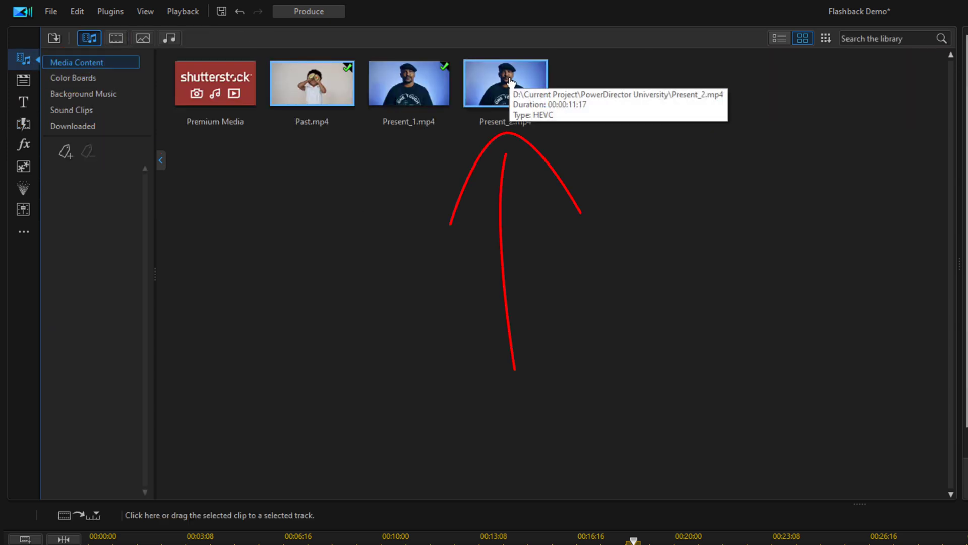
pyautogui.moveTo(510, 83); pyautogui.dragTo(631, 544)
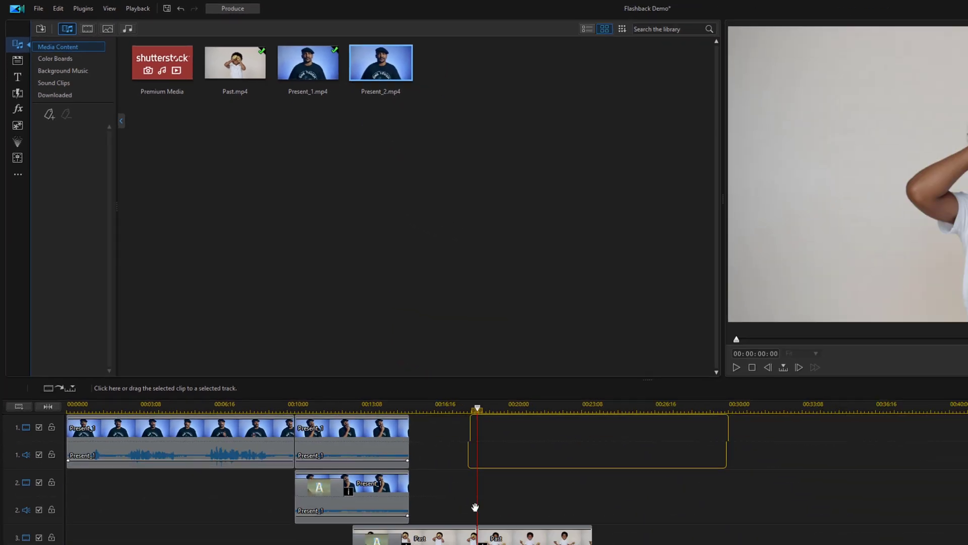
pyautogui.moveTo(475, 507); pyautogui.dragTo(525, 544)
pyautogui.moveTo(392, 482); pyautogui.dragTo(399, 483)
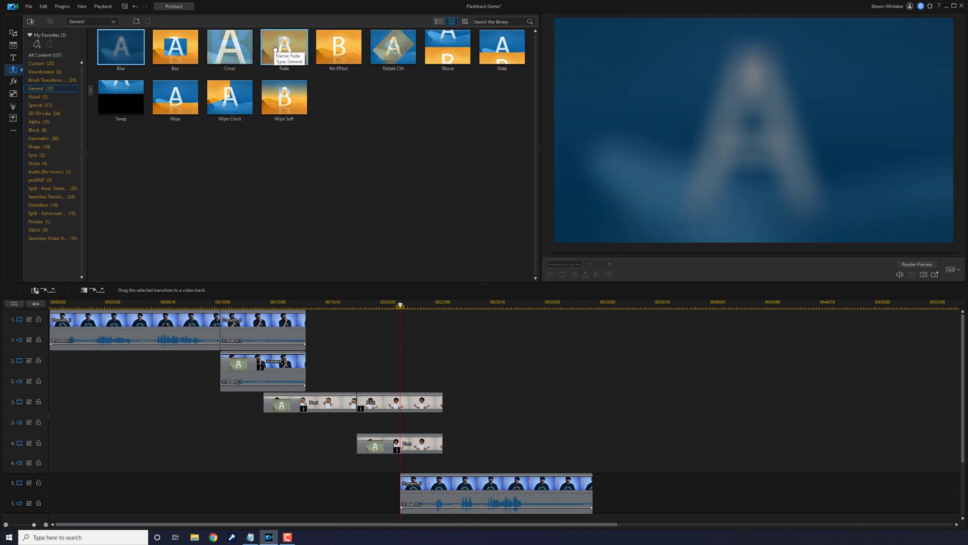
# Add a Fade transition to the start of Present_2 on track 5, lasting 00:00:02:06
pyautogui.click(275, 48)
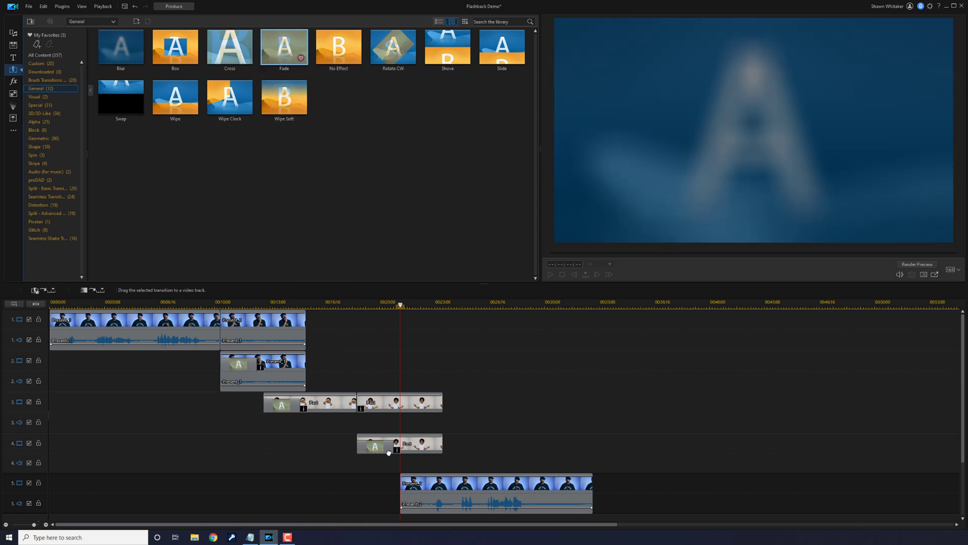
pyautogui.moveTo(388, 452); pyautogui.dragTo(409, 485)
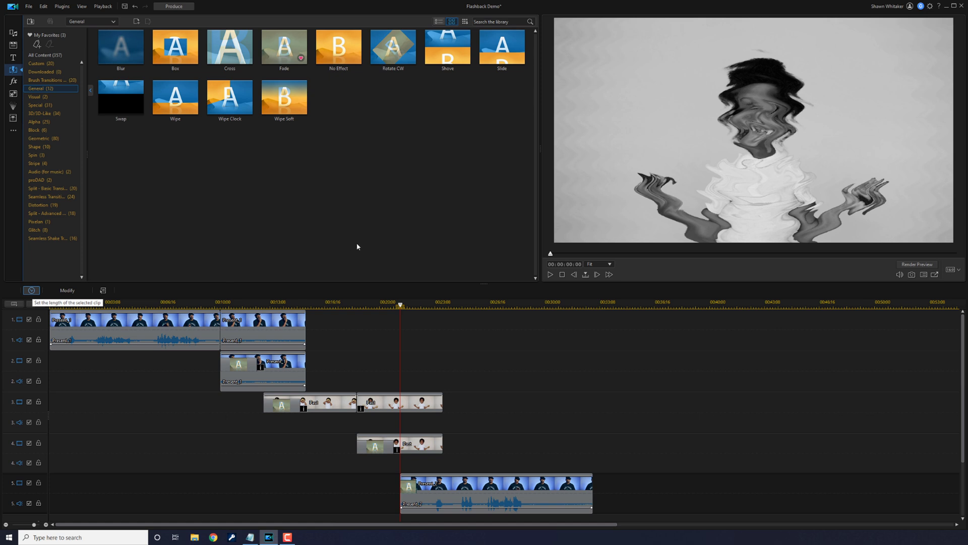
pyautogui.click(31, 289)
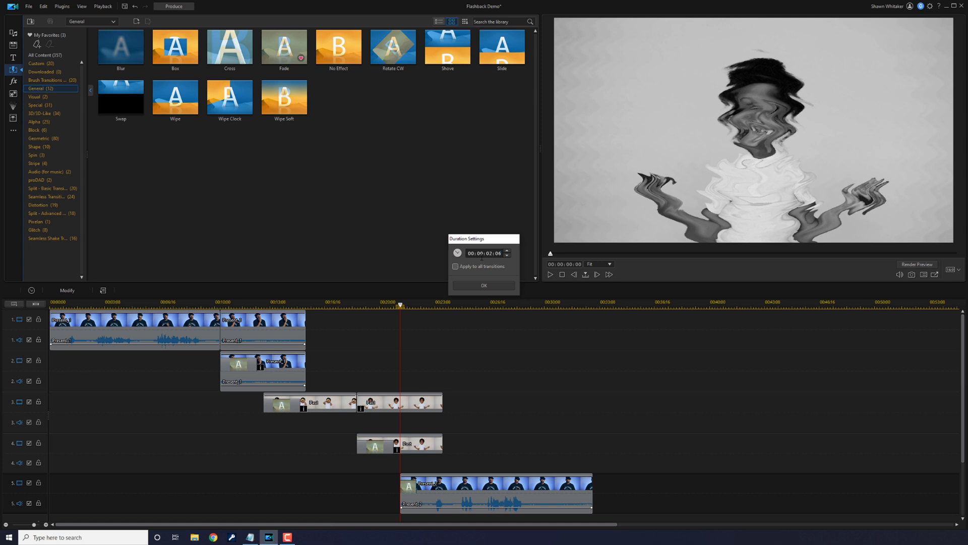
pyautogui.press('Return')
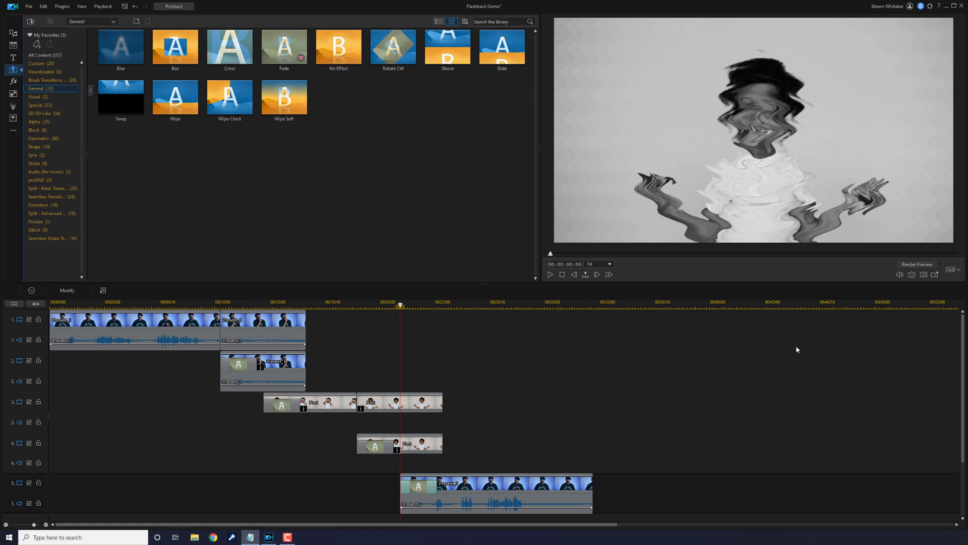
pyautogui.click(796, 346)
pyautogui.press('Home')
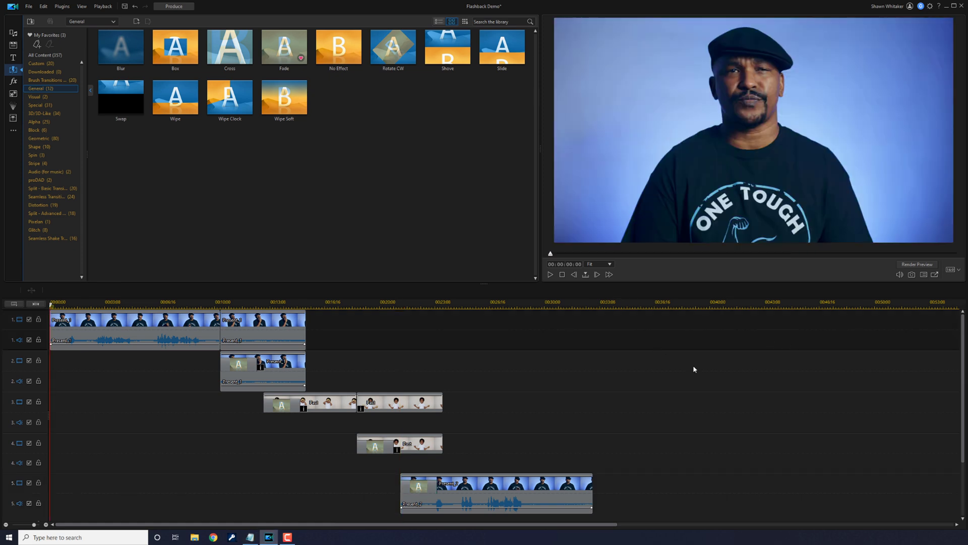
pyautogui.press('space')
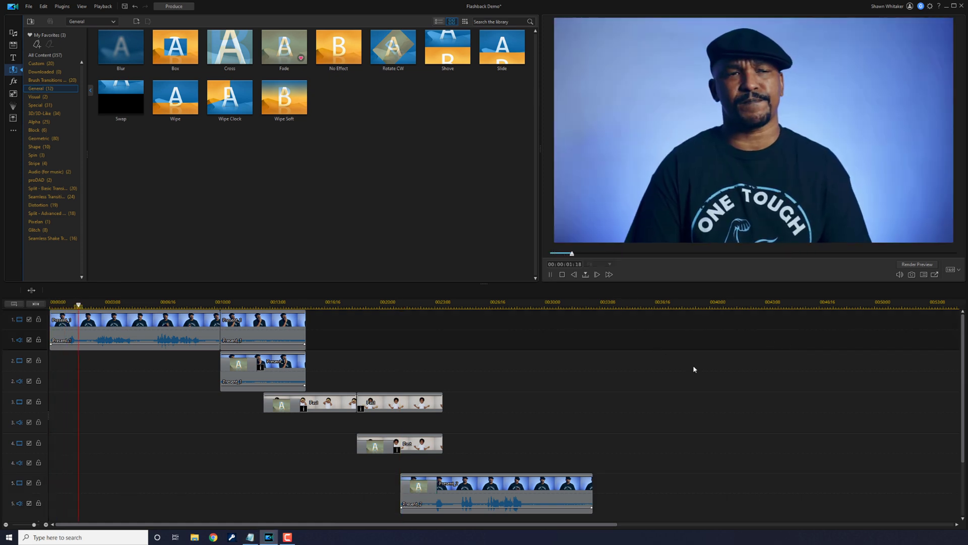